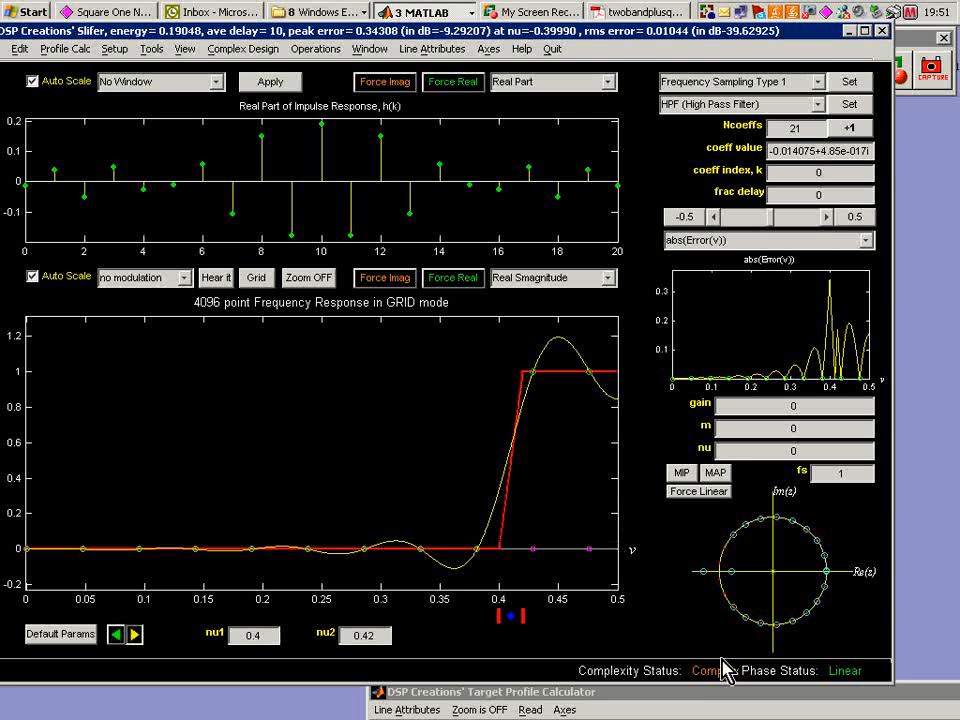
Step: Bring up the Target Profile Calculator and load the current Slifer high-pass profile into profile B
{"action": "left_click_drag", "start_coordinate": [748, 708], "coordinate": [490, 121]}
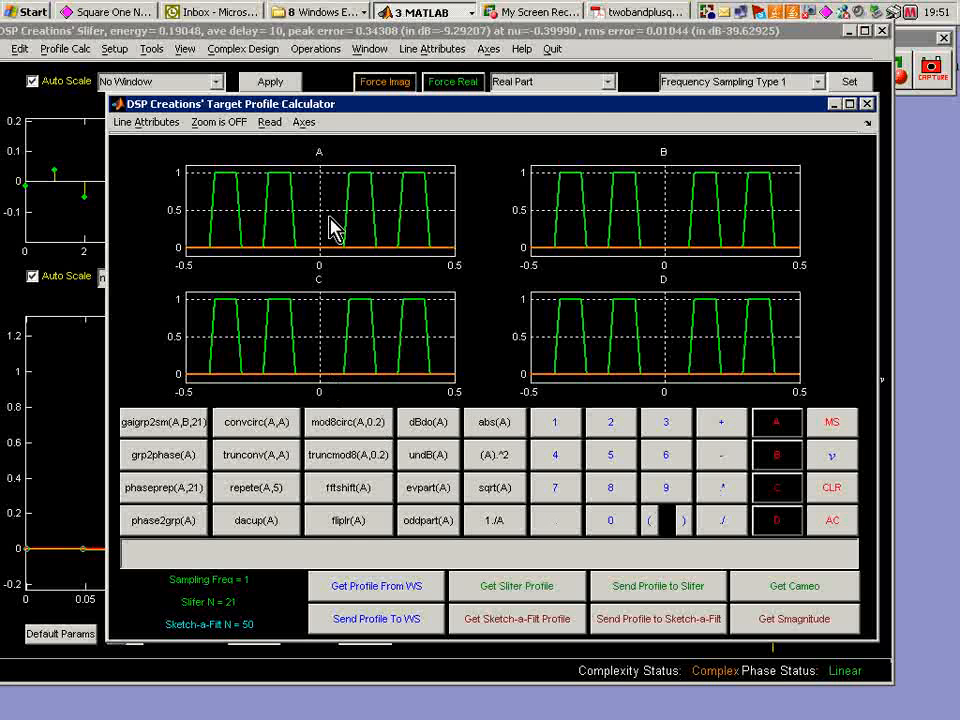
{"action": "left_click", "coordinate": [552, 590]}
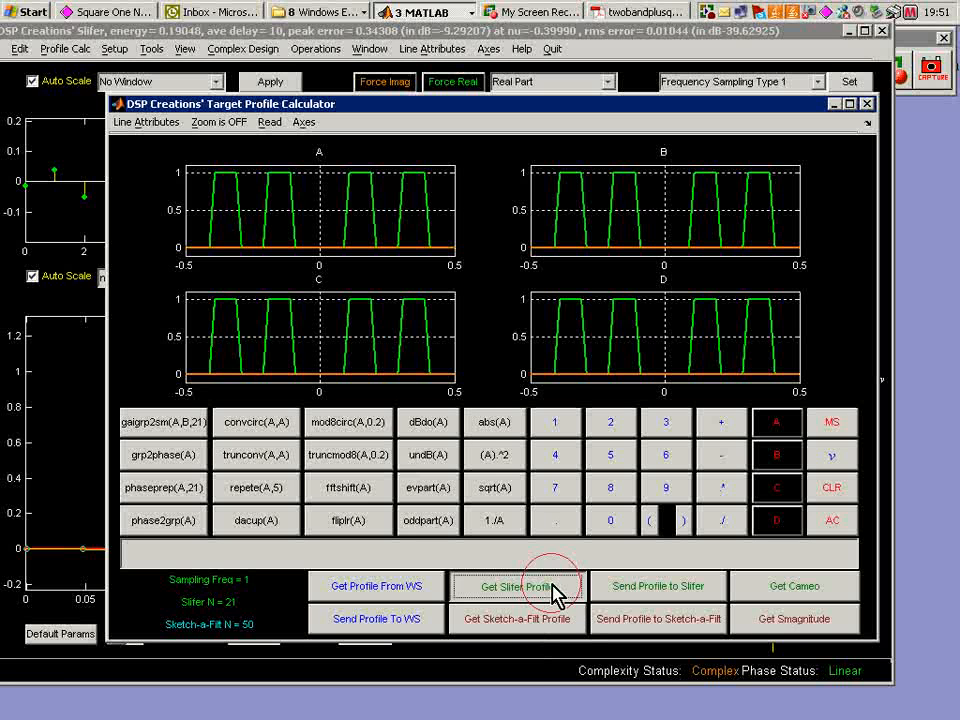
{"action": "left_click", "coordinate": [780, 457]}
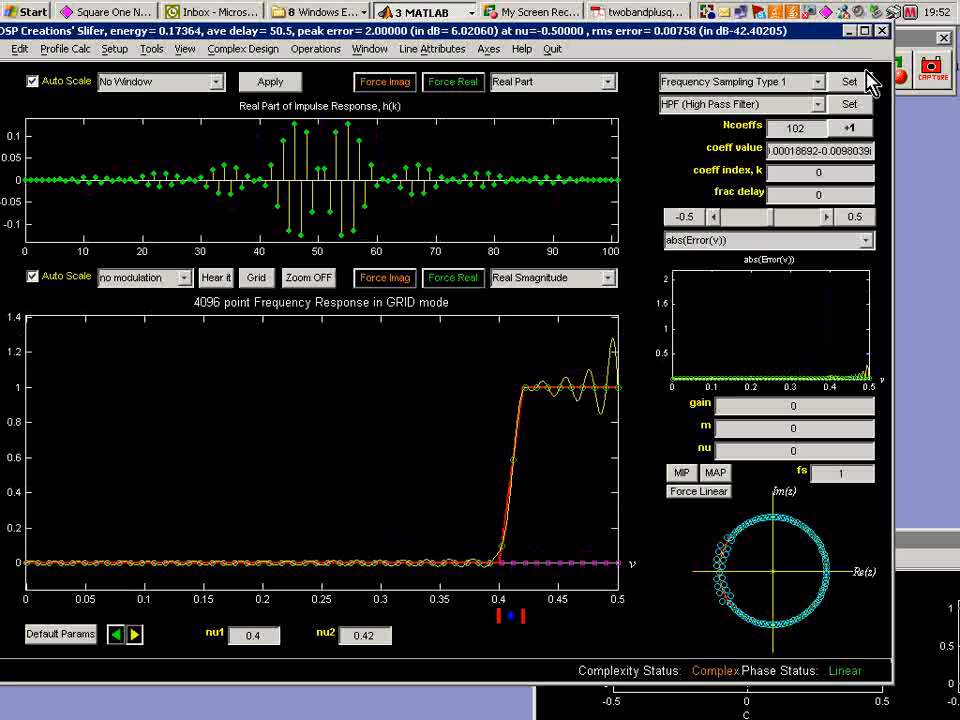
Step: Set the Slifer filter type to HIL (Hilbert filter) and load its profile into profile C of the Target Profile Calculator
{"action": "left_click", "coordinate": [816, 104]}
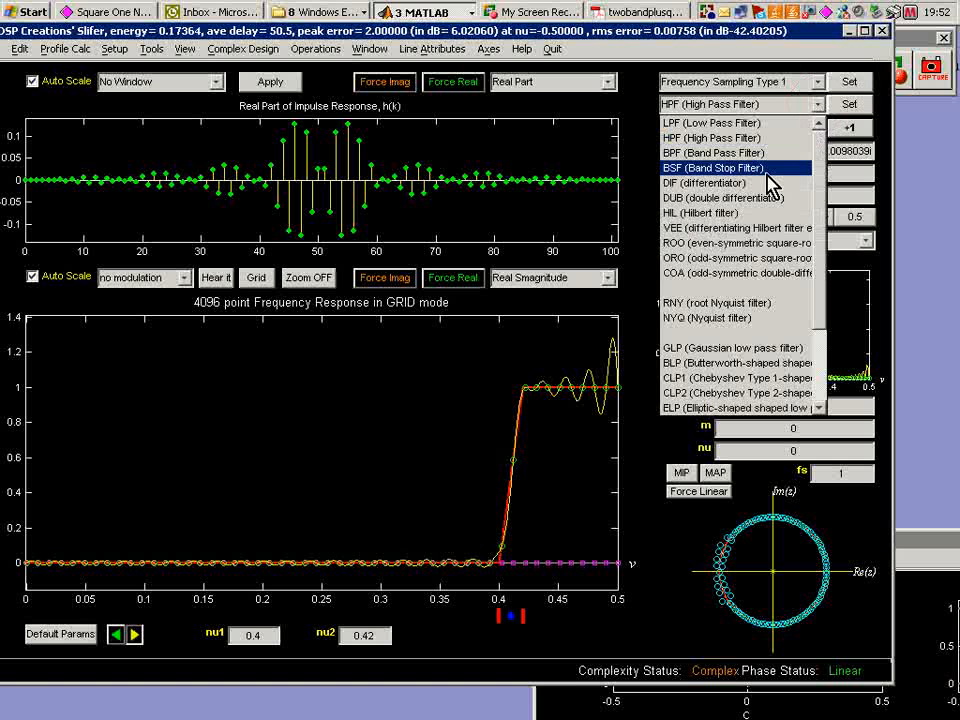
{"action": "left_click", "coordinate": [757, 214]}
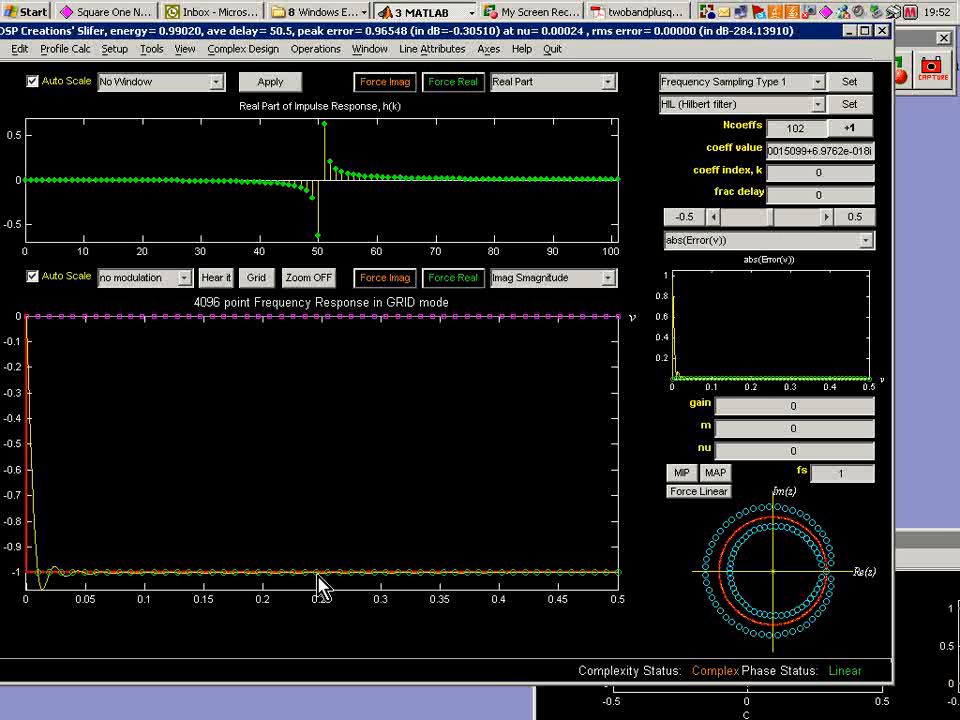
{"action": "left_click", "coordinate": [932, 540]}
{"action": "left_click_drag", "start_coordinate": [588, 157], "coordinate": [497, 76]}
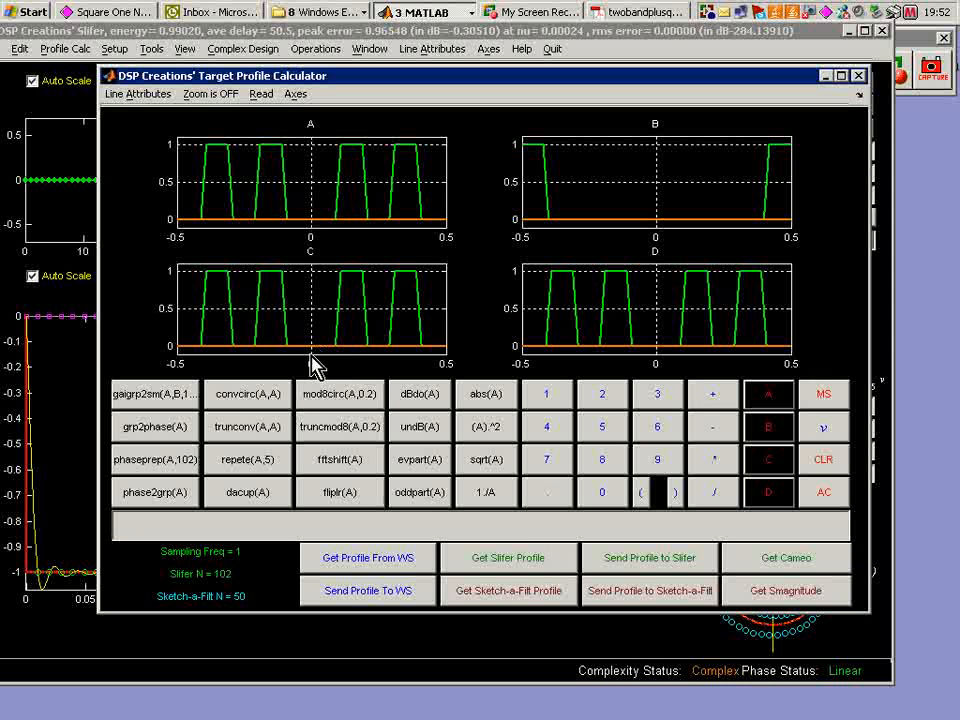
{"action": "left_click", "coordinate": [553, 568]}
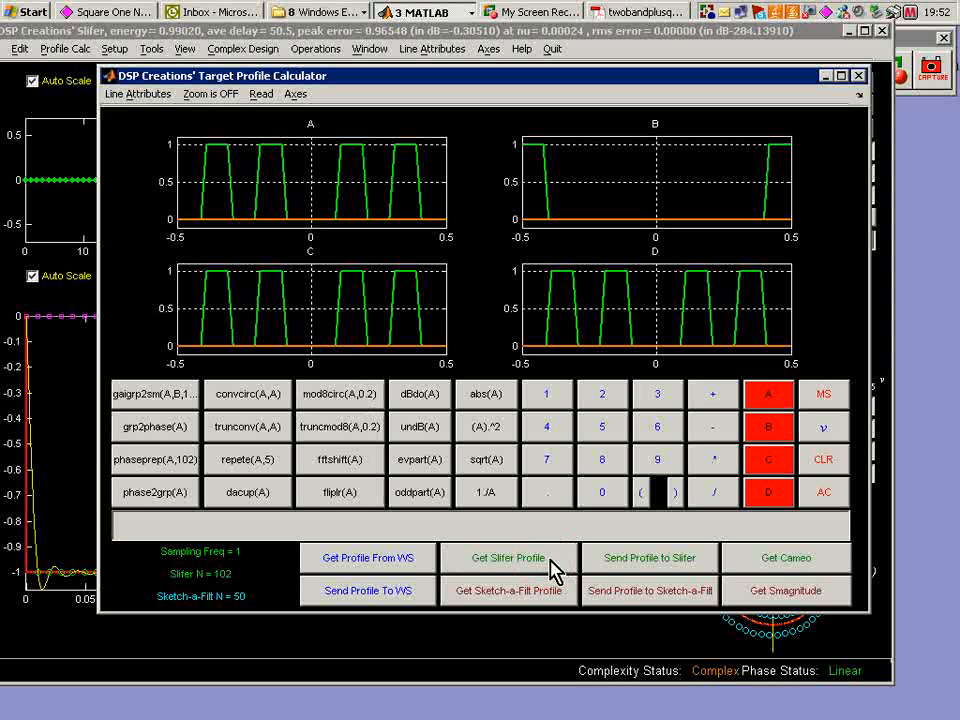
{"action": "left_click", "coordinate": [770, 470]}
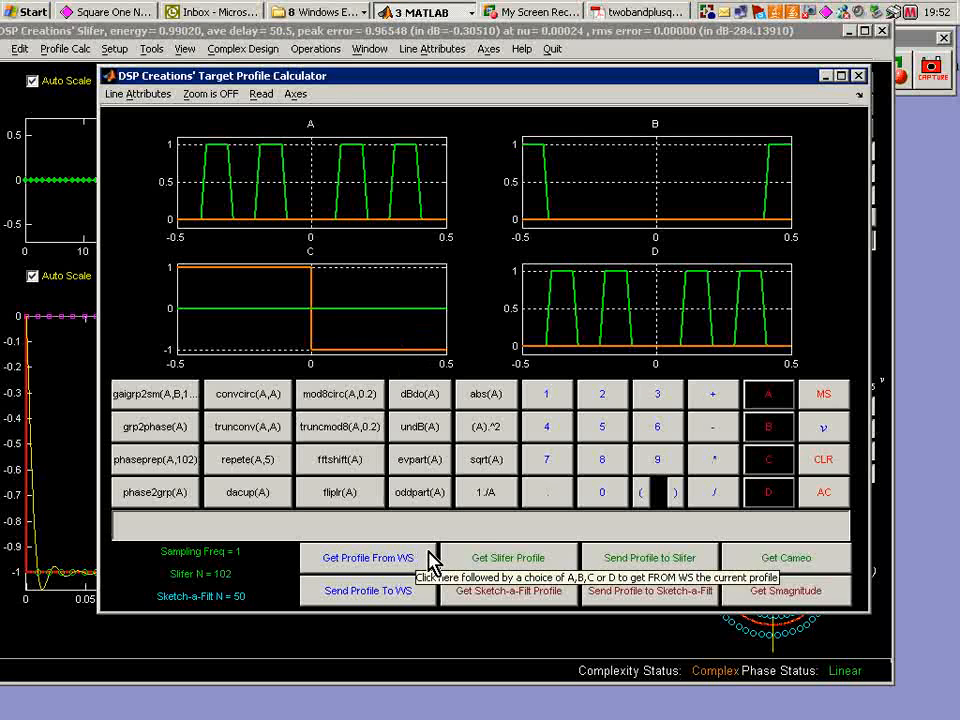
Step: Compute B.*C in the Target Profile Calculator and store the result in profile D
{"action": "left_click", "coordinate": [476, 527]}
{"action": "type", "text": "B"}
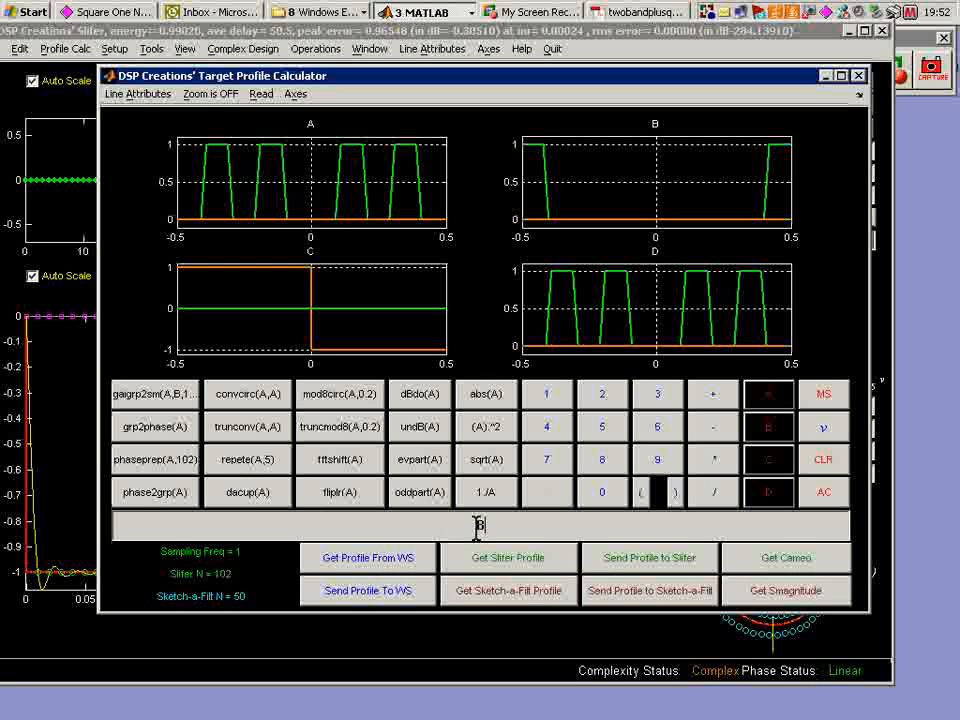
{"action": "type", "text": "."}
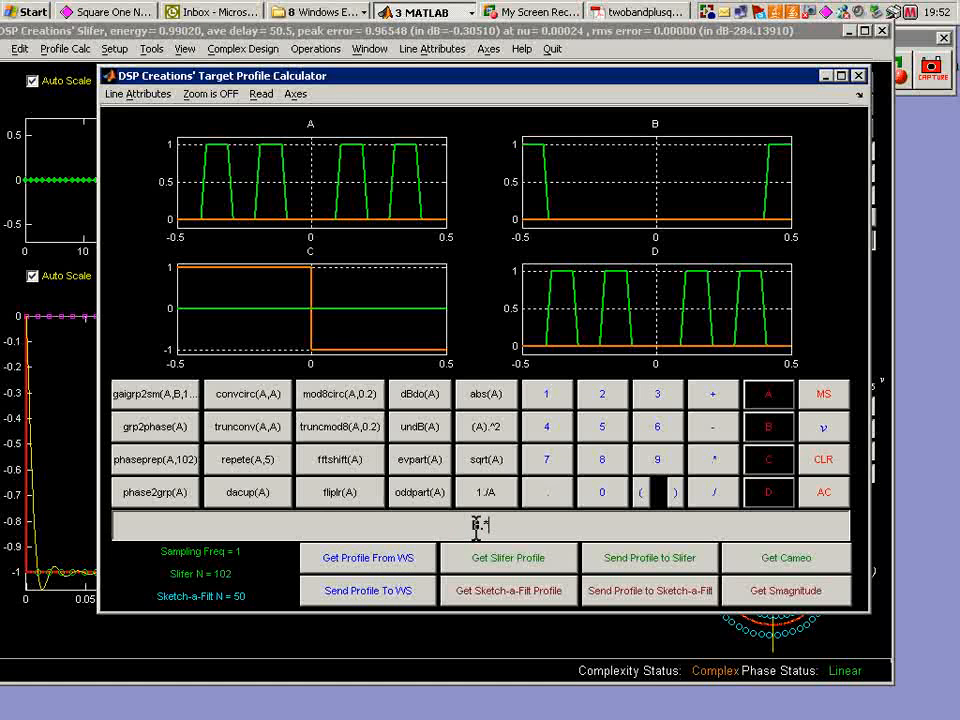
{"action": "type", "text": "*C"}
{"action": "left_click", "coordinate": [824, 396]}
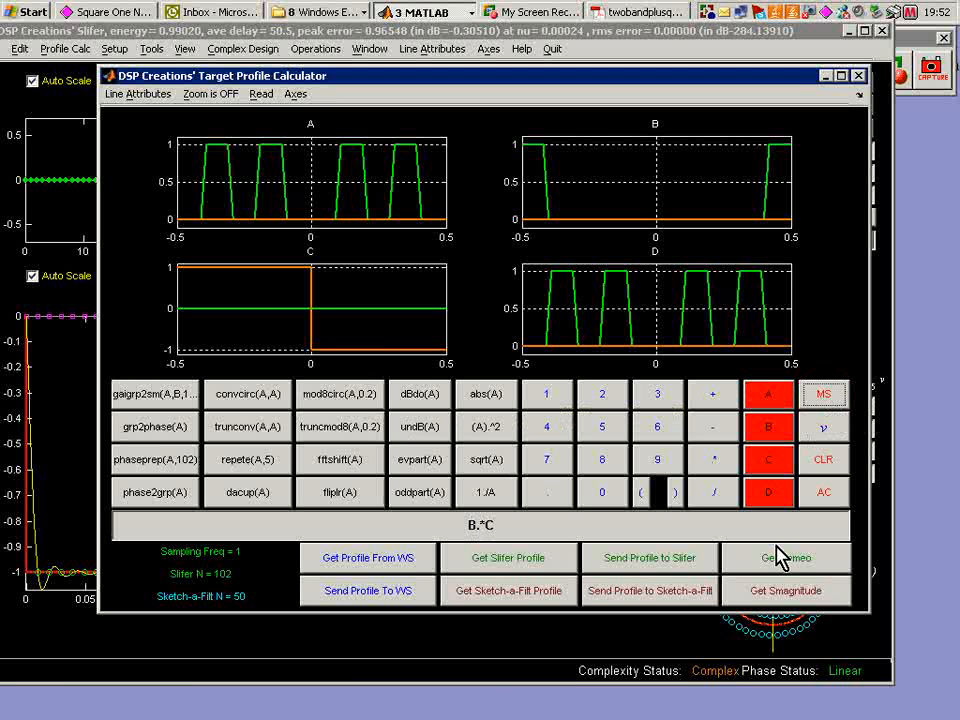
{"action": "left_click", "coordinate": [772, 494]}
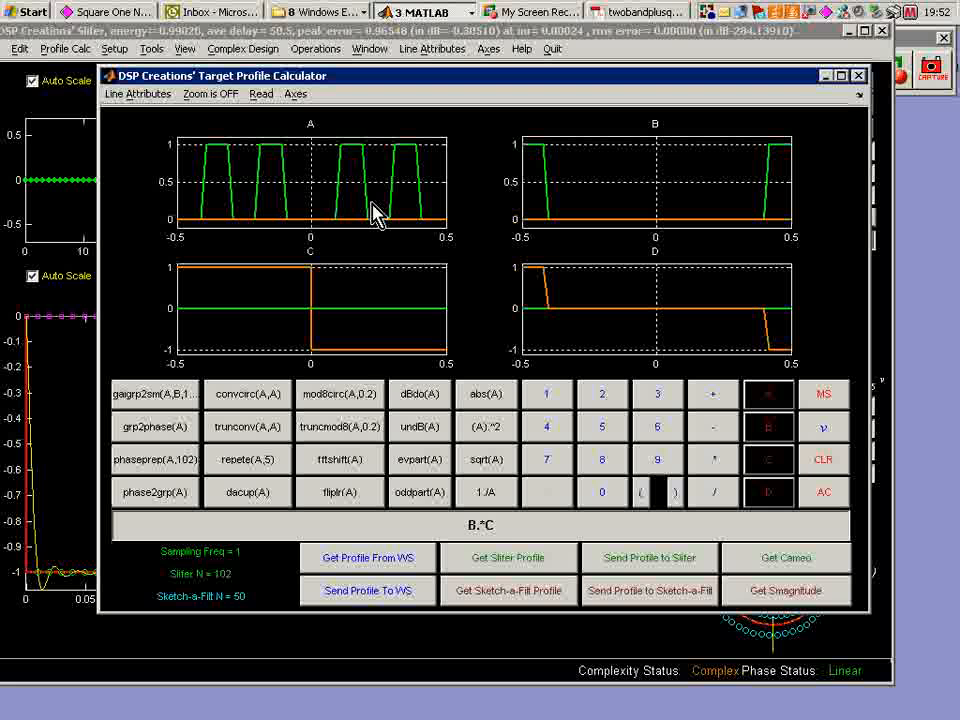
Step: Replace the calculator expression with A+D and store the result in profile C
{"action": "left_click_drag", "start_coordinate": [499, 521], "coordinate": [438, 517]}
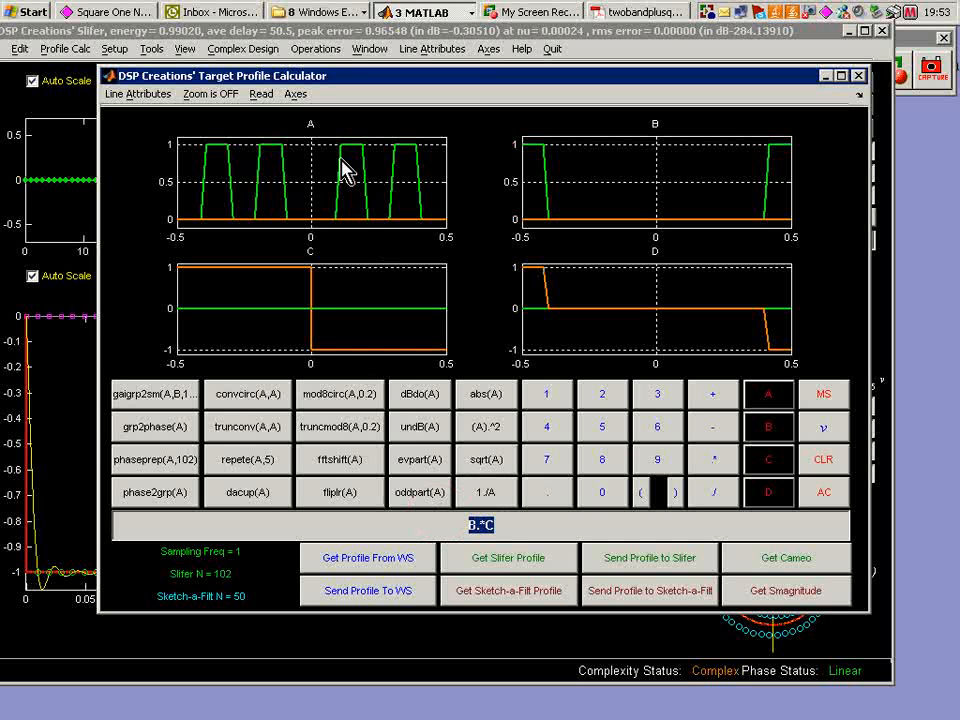
{"action": "type", "text": "A+"}
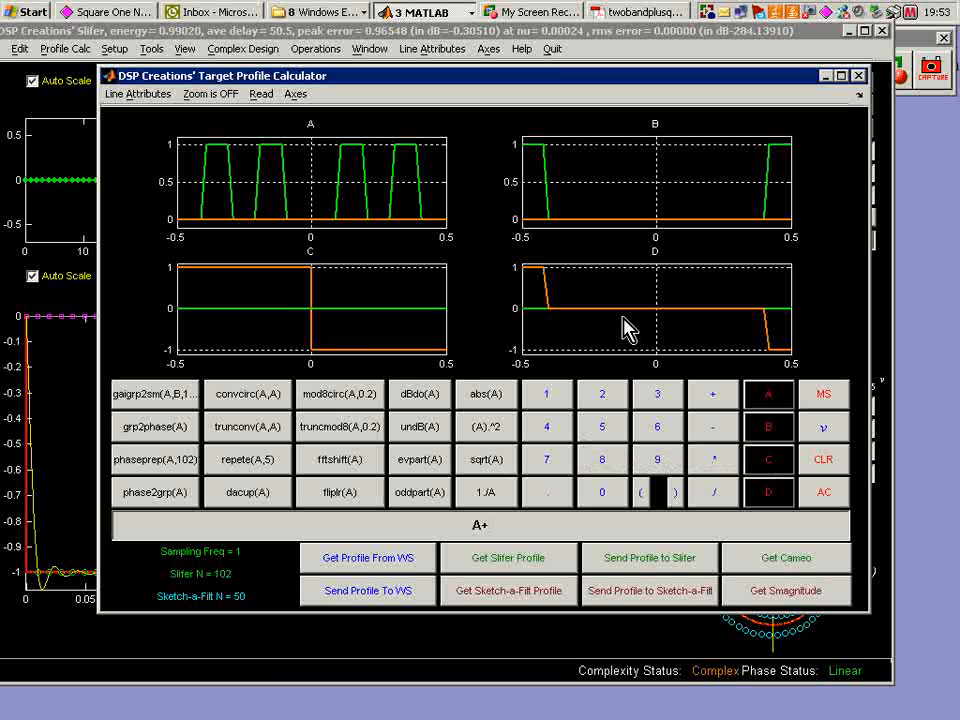
{"action": "left_click", "coordinate": [496, 527]}
{"action": "left_click", "coordinate": [818, 395]}
{"action": "left_click", "coordinate": [770, 466]}
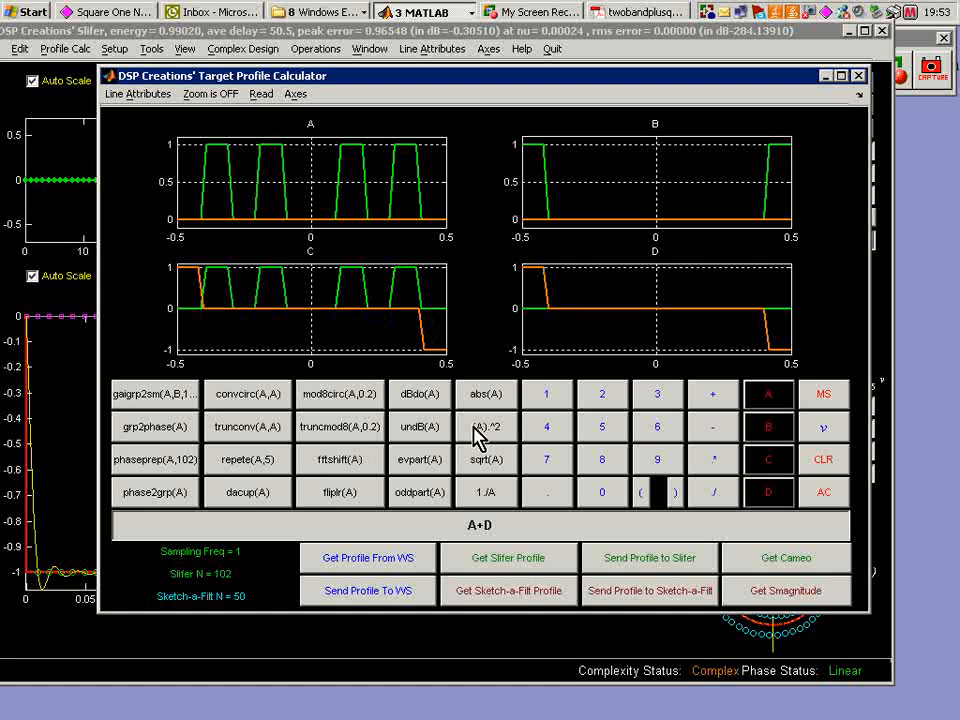
Step: Send profile C to Slifer as the target profile and acknowledge the non-linear phase warning
{"action": "left_click", "coordinate": [643, 558]}
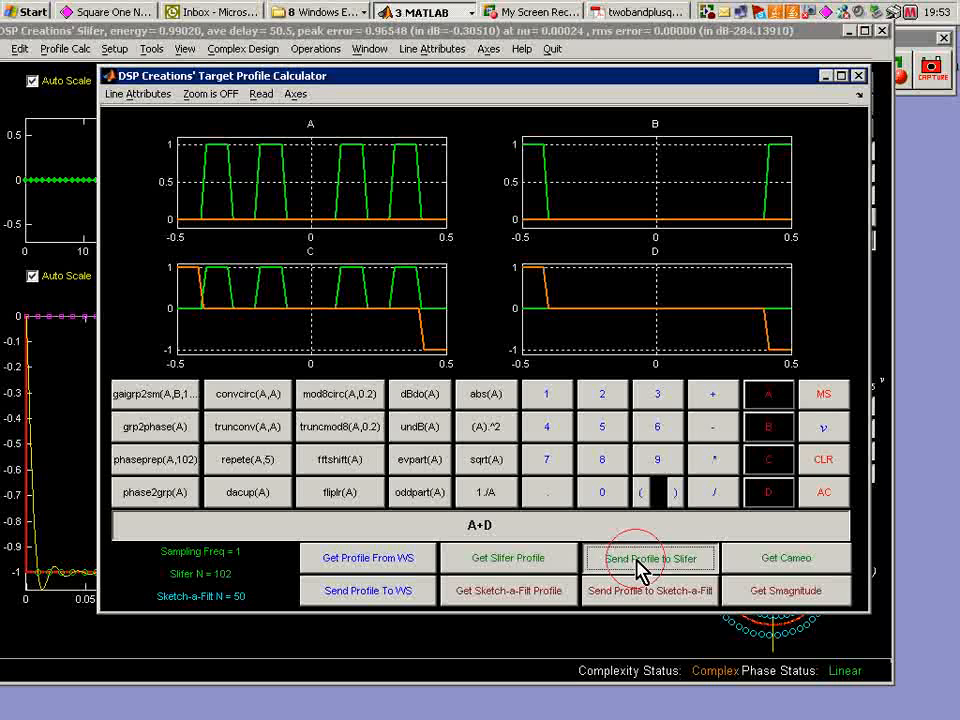
{"action": "left_click", "coordinate": [766, 468]}
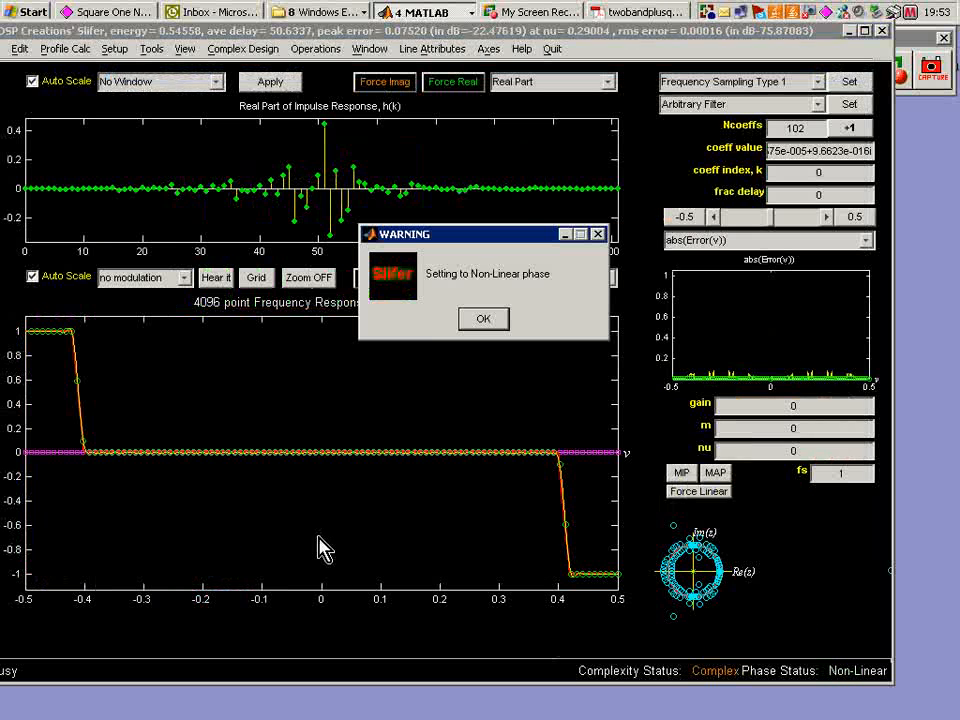
{"action": "left_click", "coordinate": [489, 322]}
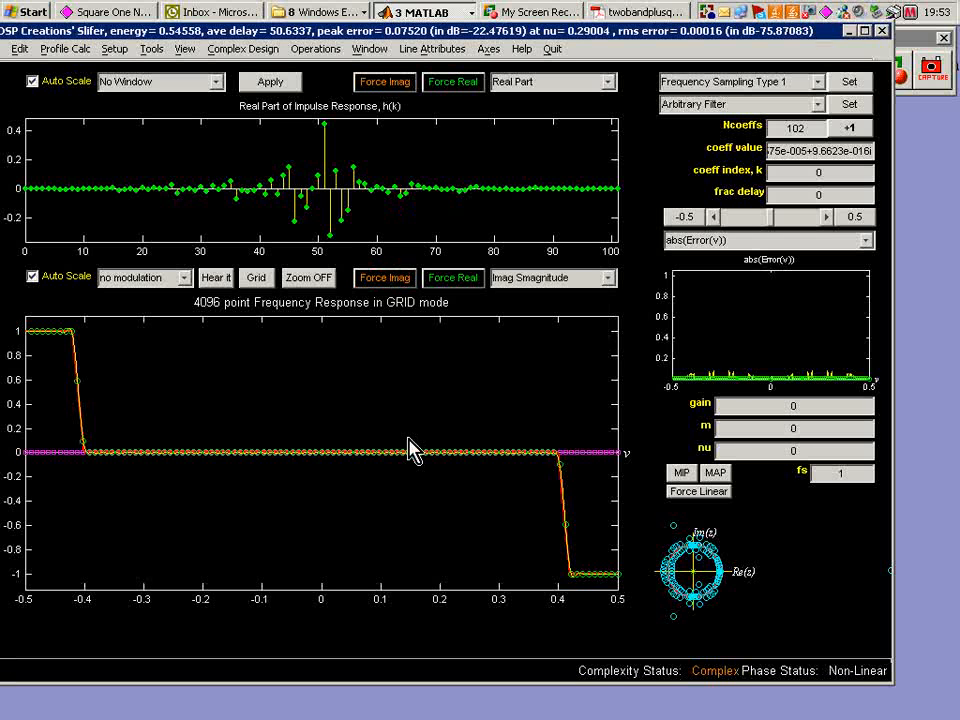
Step: View the Slifer frequency response as Real Smagnitude and as abs Gain (Linear)
{"action": "left_click", "coordinate": [608, 277]}
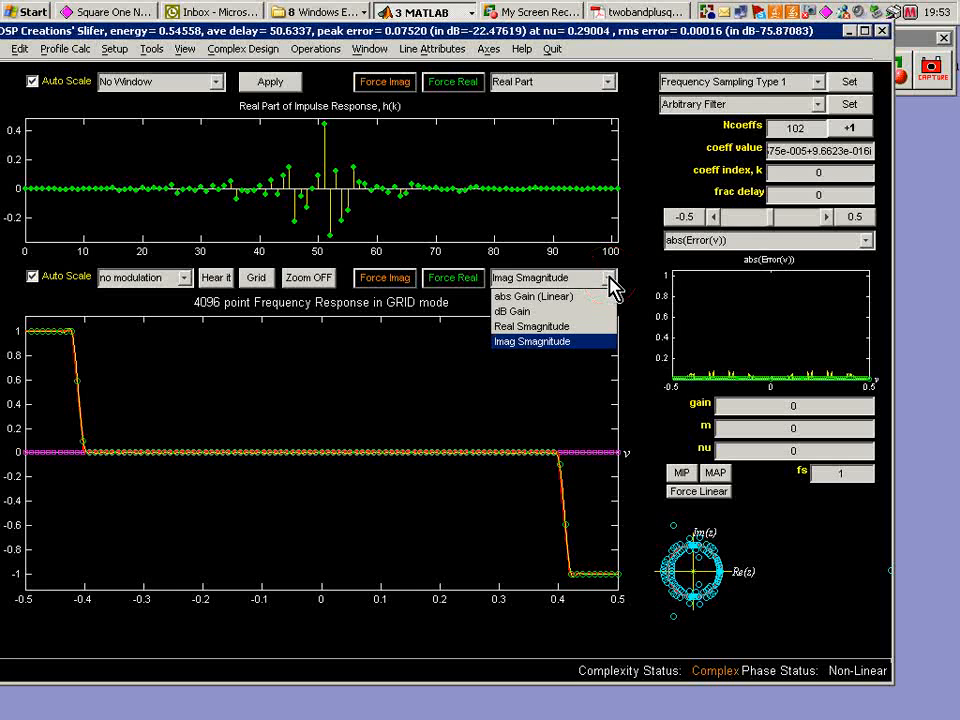
{"action": "left_click", "coordinate": [536, 333]}
{"action": "left_click", "coordinate": [607, 279]}
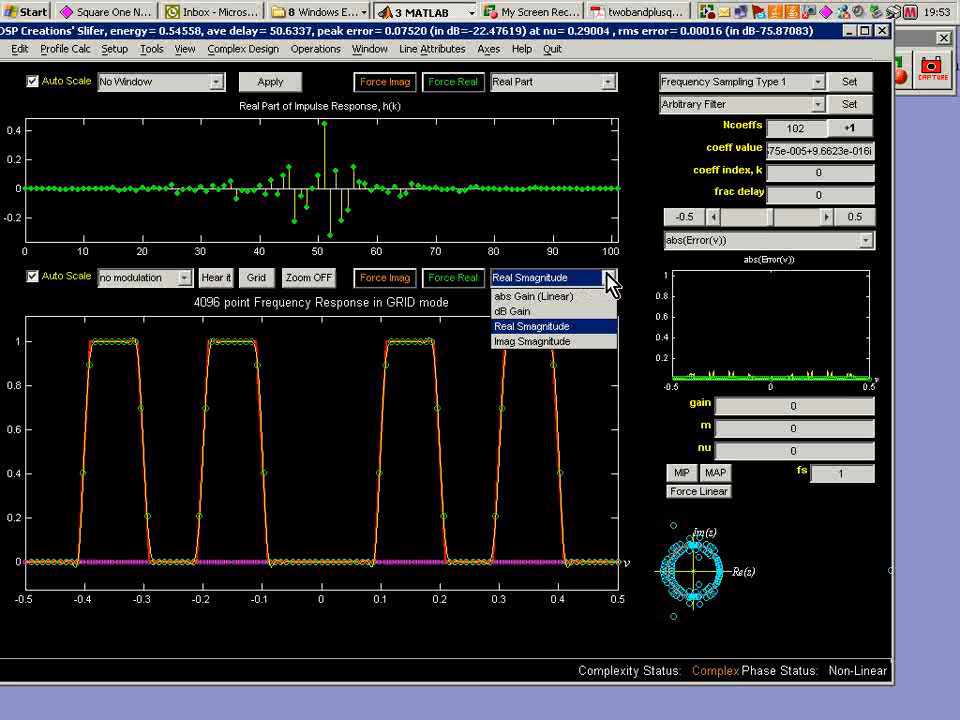
{"action": "left_click", "coordinate": [552, 298]}
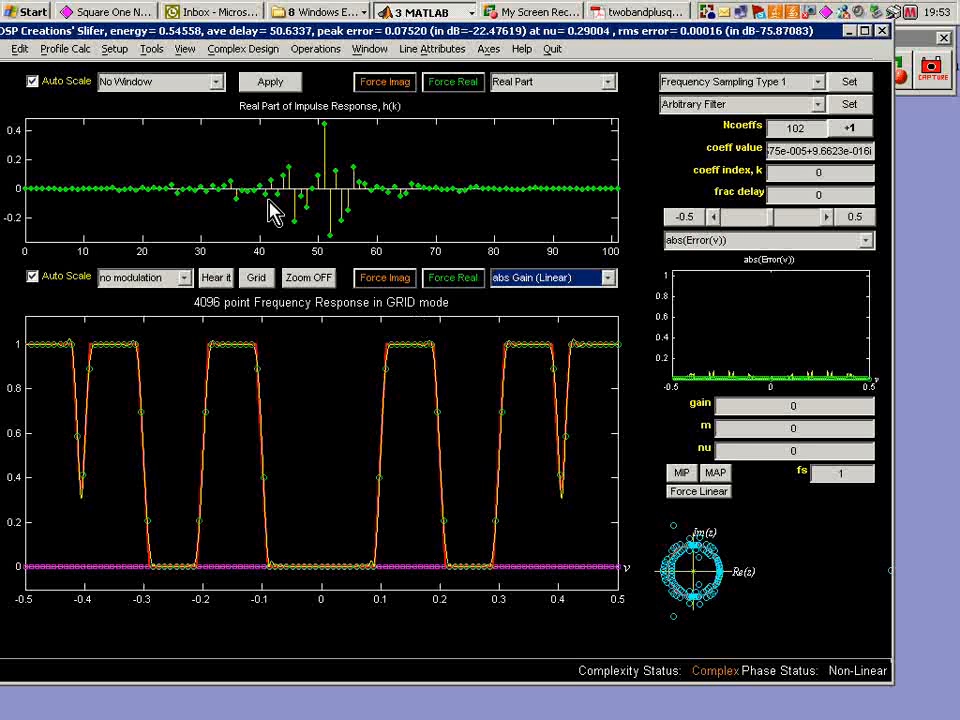
Step: Open the filter in the Seepig credential viewer and examine its real and imaginary Smagnitude
{"action": "left_click", "coordinate": [151, 48]}
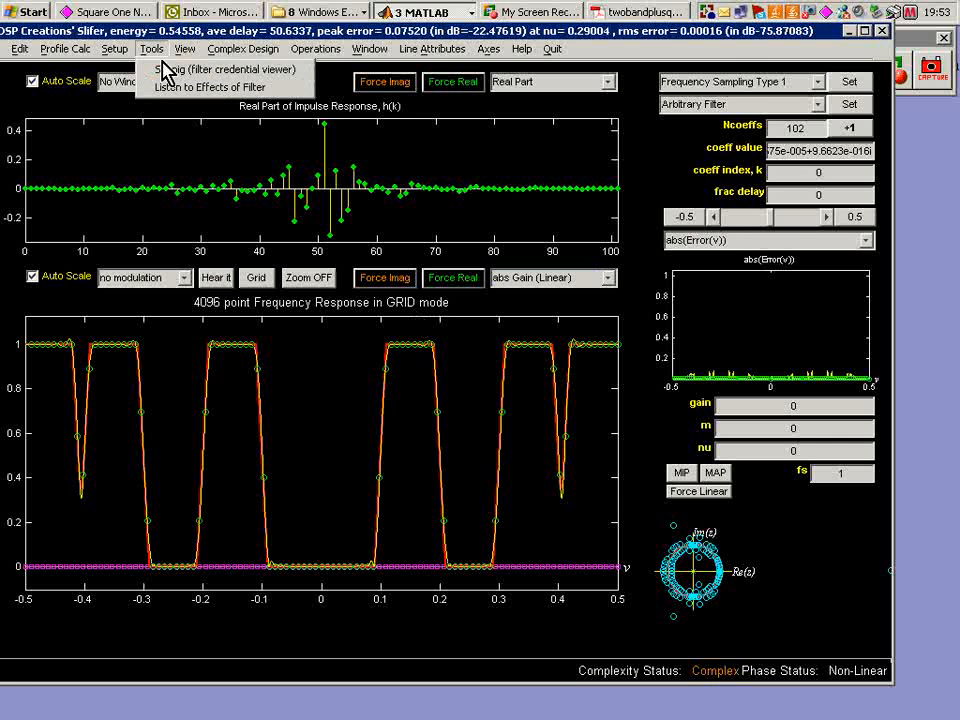
{"action": "left_click", "coordinate": [182, 70]}
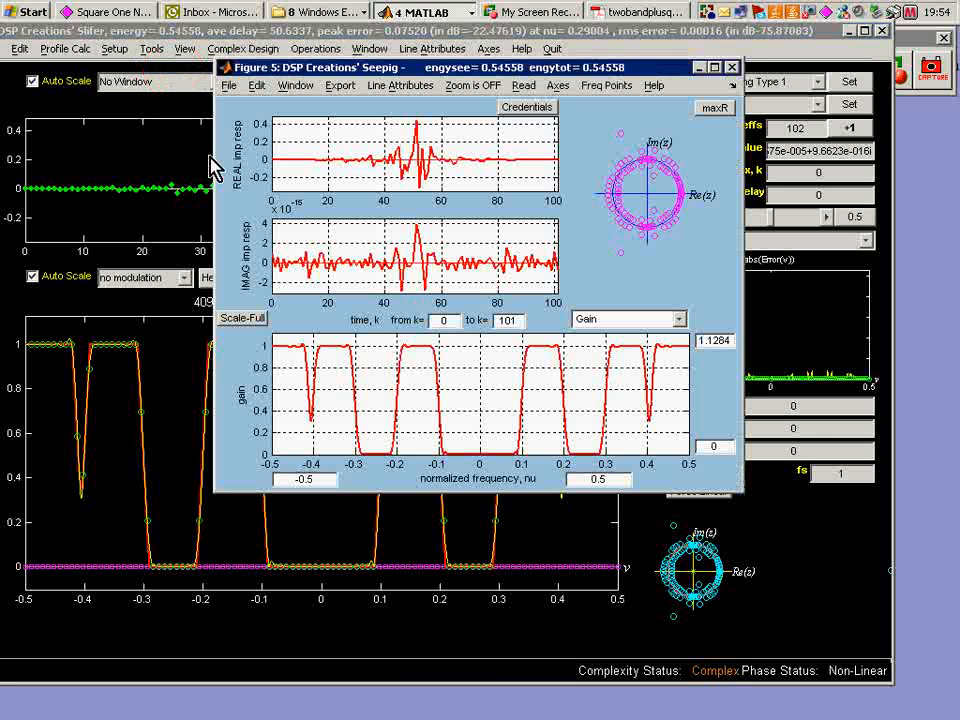
{"action": "left_click", "coordinate": [679, 320]}
{"action": "left_click", "coordinate": [672, 443]}
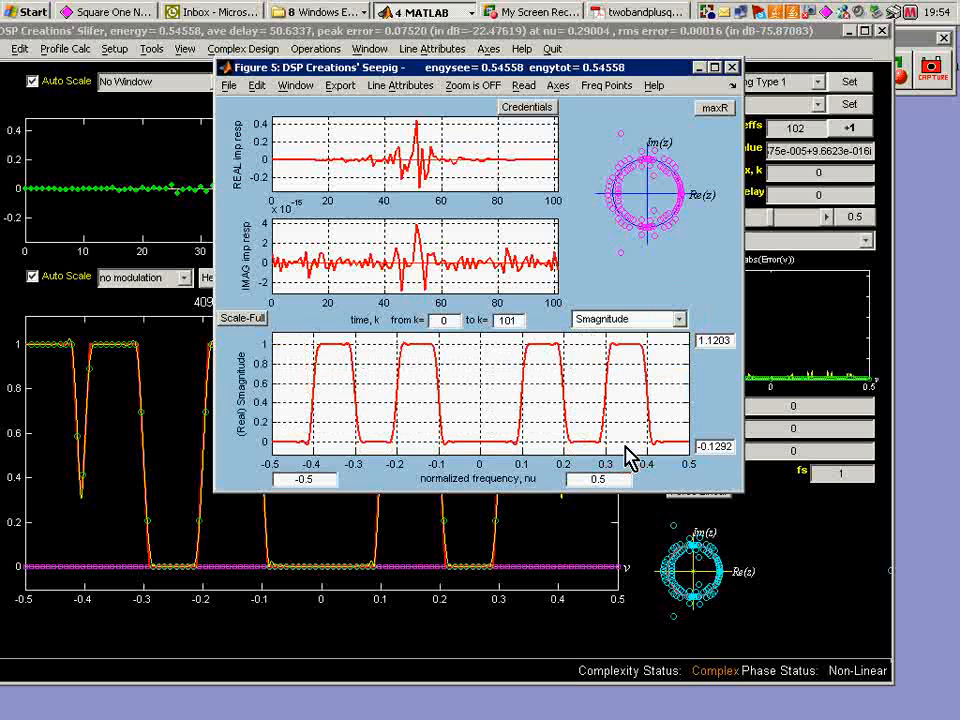
{"action": "left_click", "coordinate": [240, 403]}
{"action": "left_click", "coordinate": [240, 403]}
{"action": "left_click", "coordinate": [240, 403]}
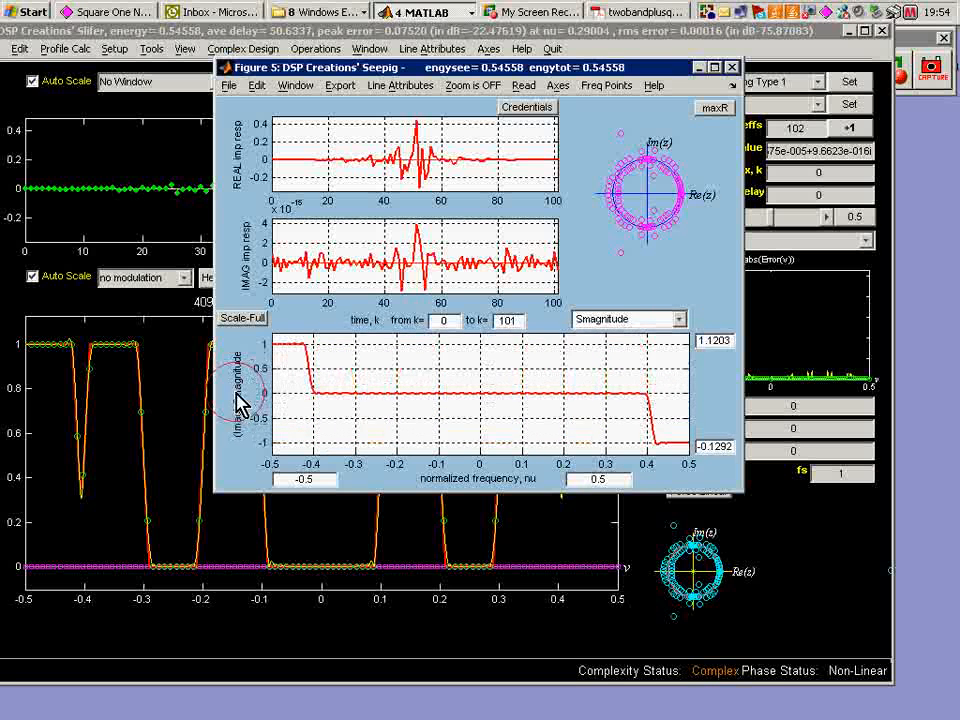
{"action": "left_click", "coordinate": [240, 403]}
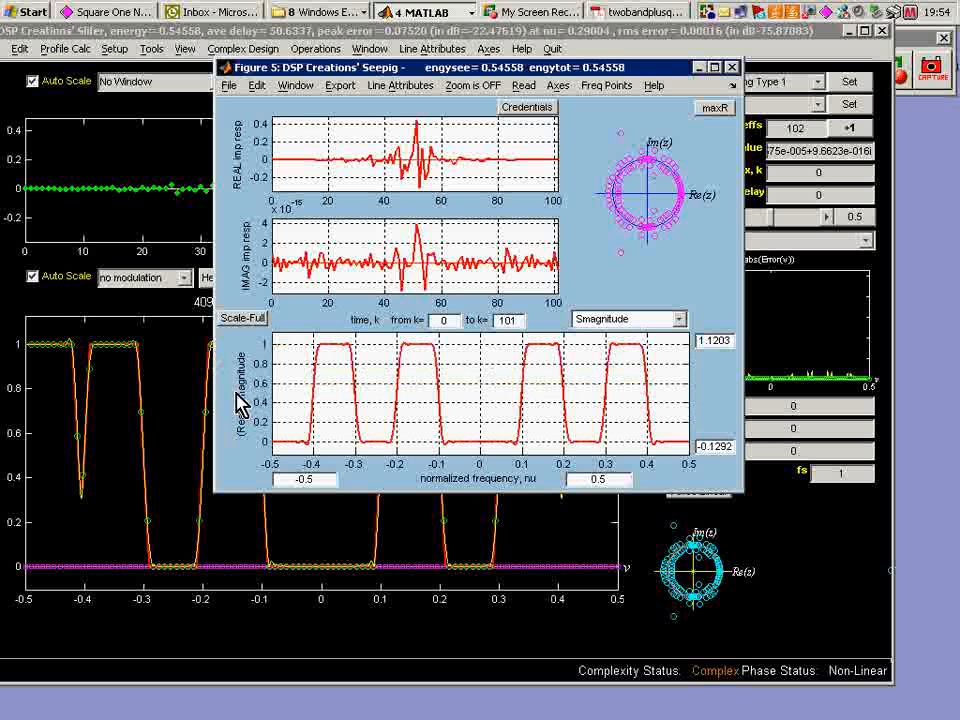
Step: Examine the filter's dB Gain, Phase and Unwrapped Phase in Seepig, one after another
{"action": "left_click", "coordinate": [681, 319]}
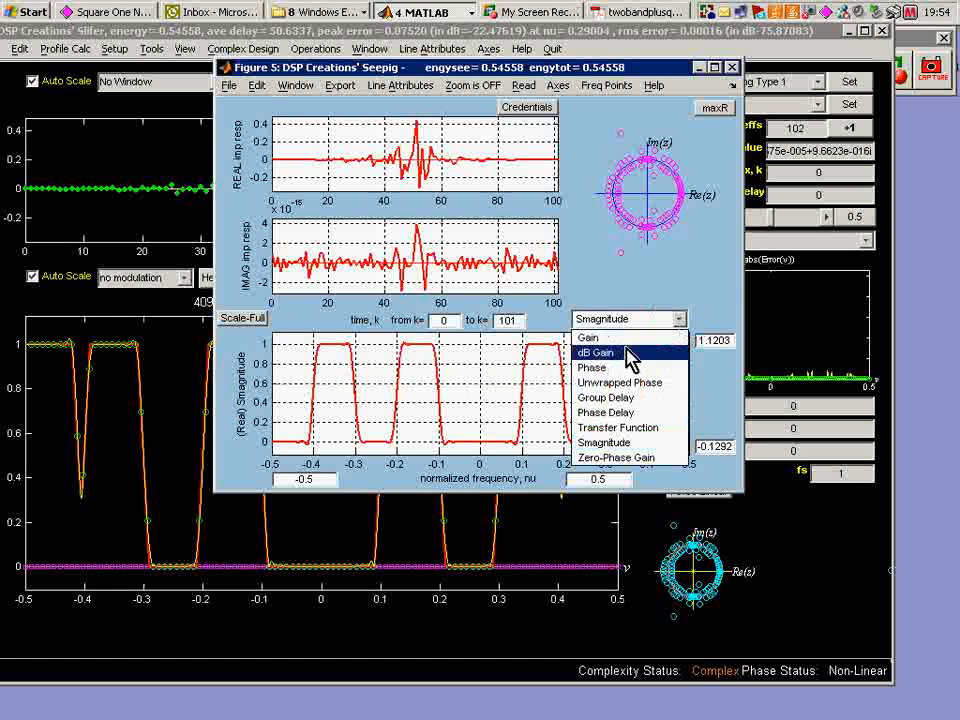
{"action": "left_click", "coordinate": [627, 352]}
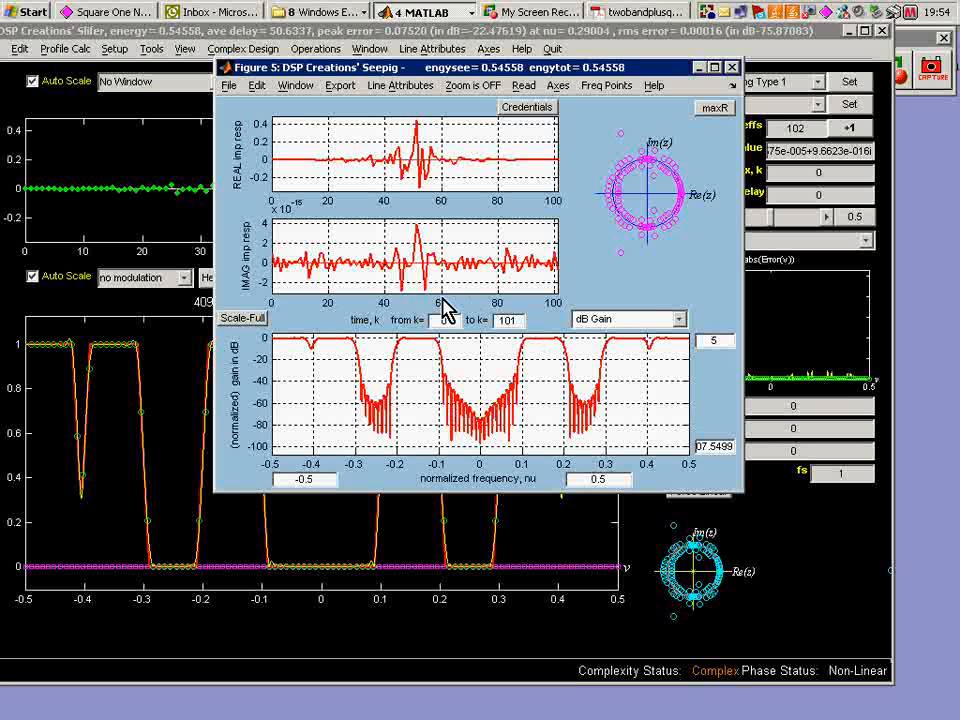
{"action": "left_click", "coordinate": [680, 319]}
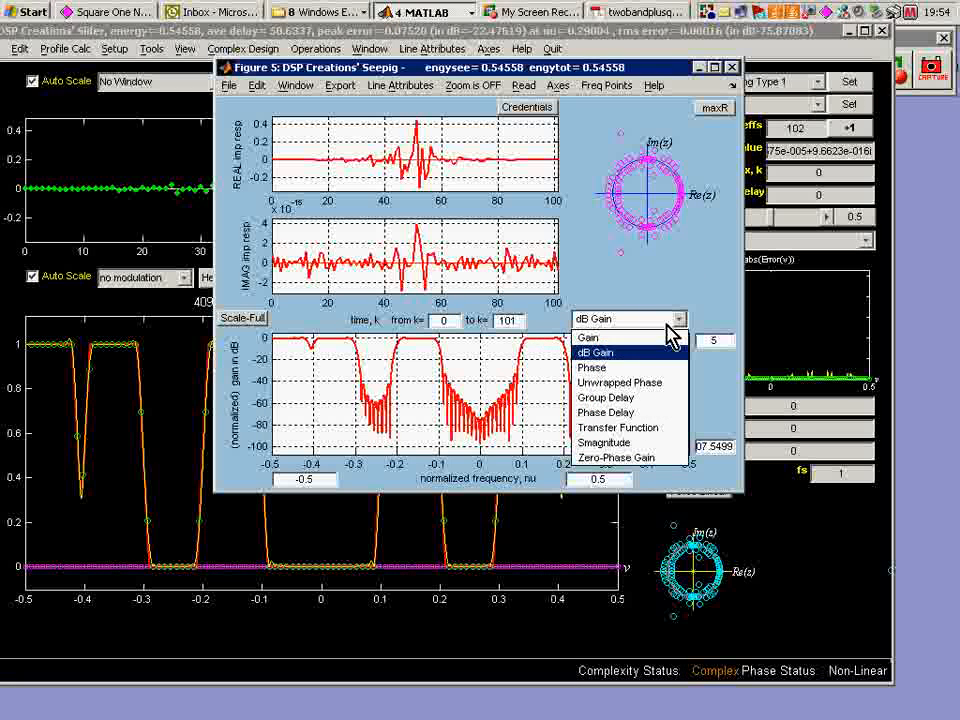
{"action": "left_click", "coordinate": [628, 368]}
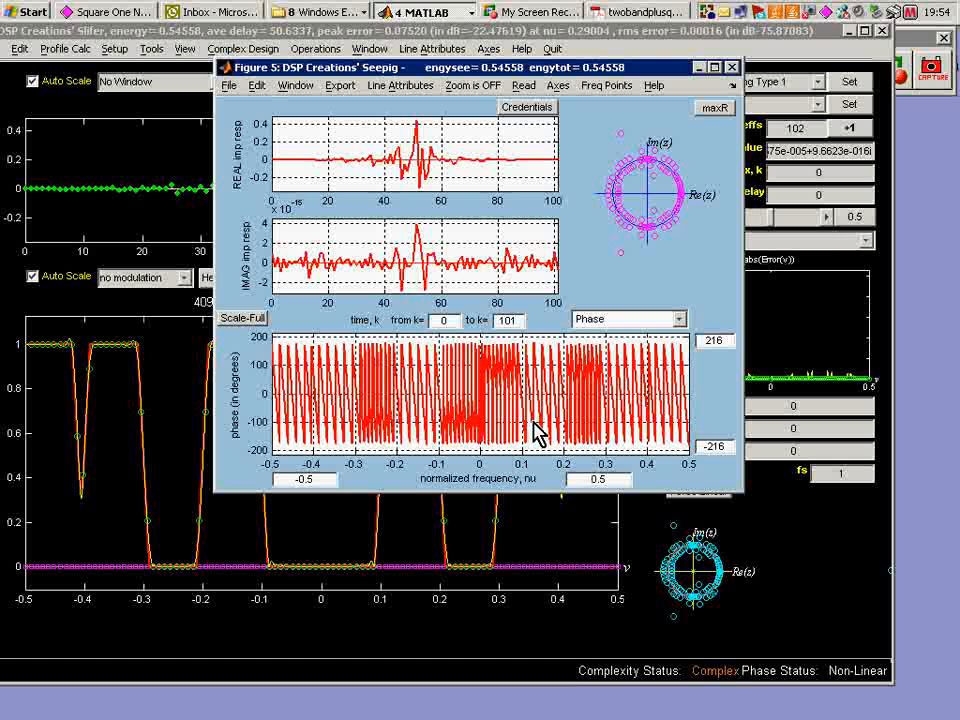
{"action": "left_click", "coordinate": [679, 319]}
{"action": "left_click", "coordinate": [648, 383]}
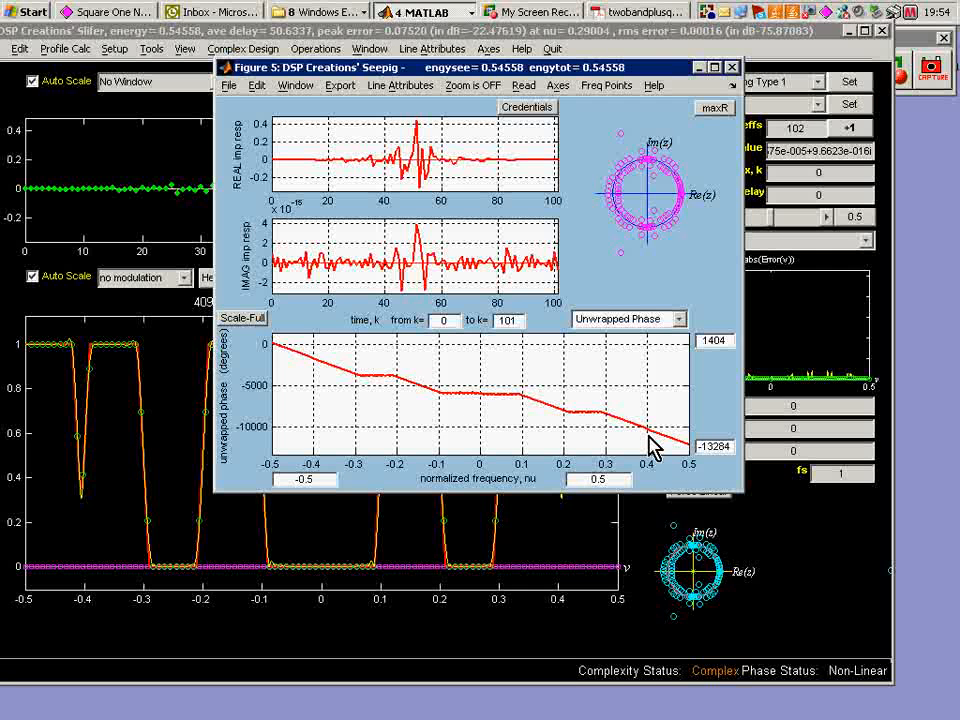
Step: Display the filter's Group Delay in Seepig and set the plot's upper limit to 60
{"action": "left_click", "coordinate": [679, 319]}
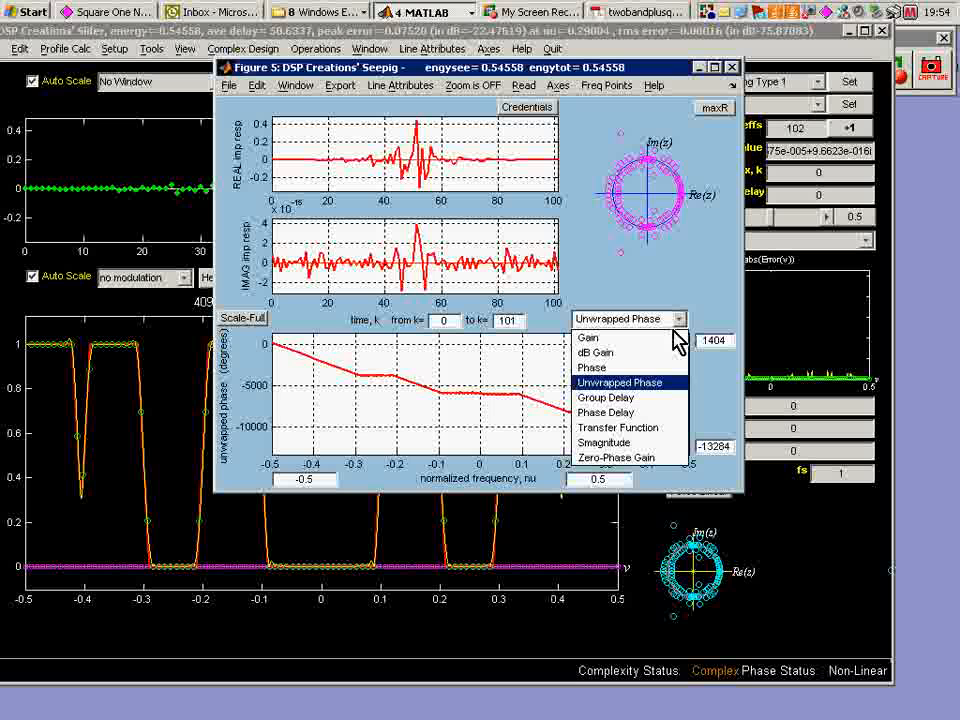
{"action": "left_click", "coordinate": [630, 397]}
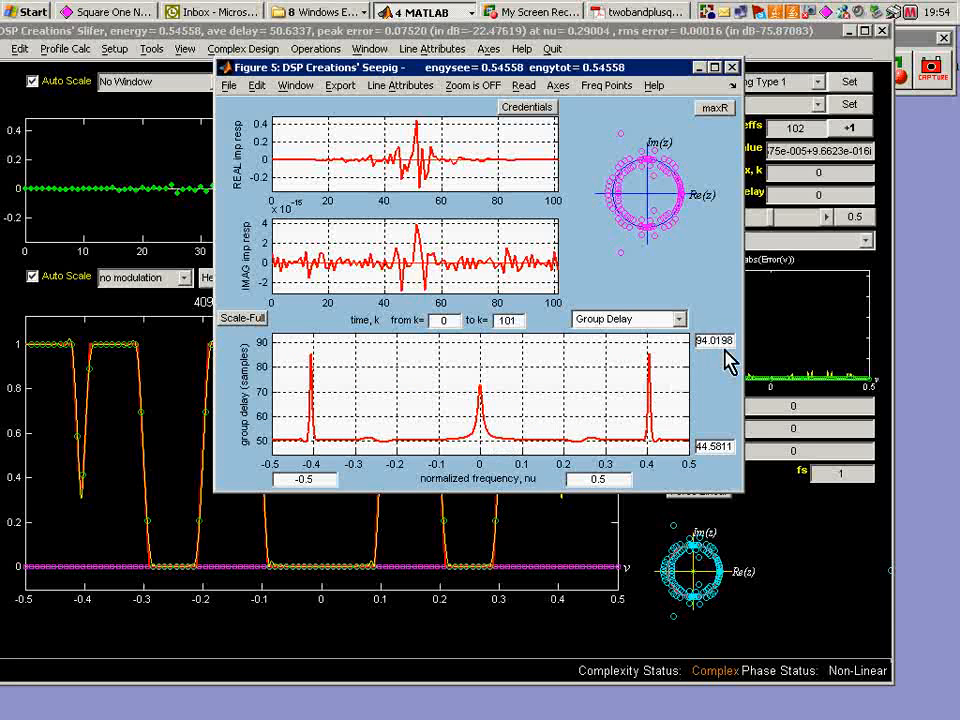
{"action": "left_click_drag", "start_coordinate": [727, 340], "coordinate": [658, 341]}
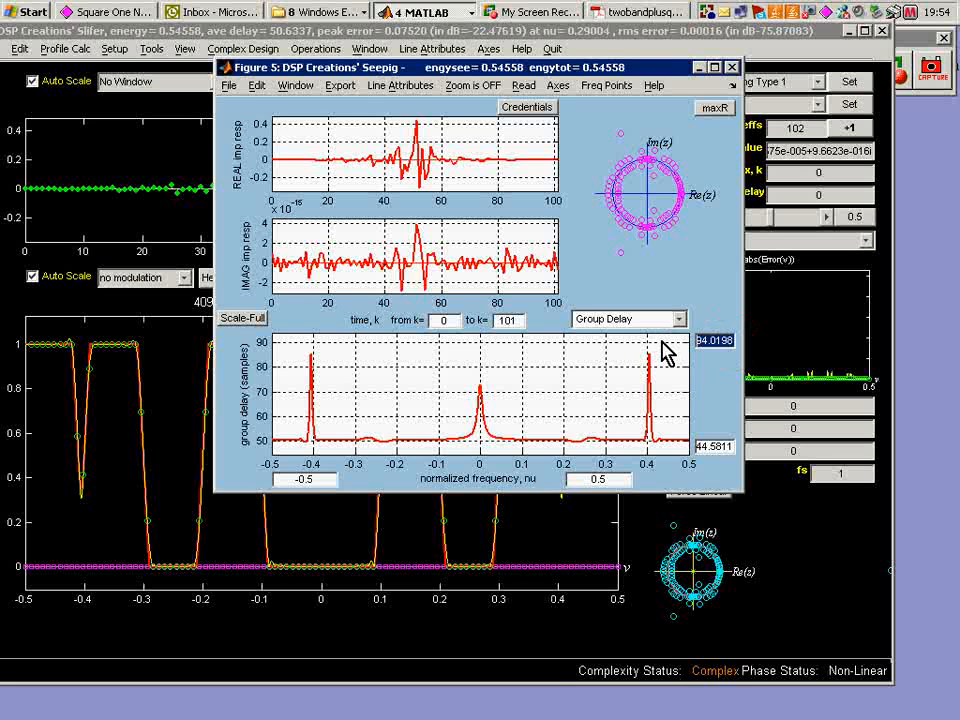
{"action": "type", "text": "60"}
{"action": "key", "text": "Return"}
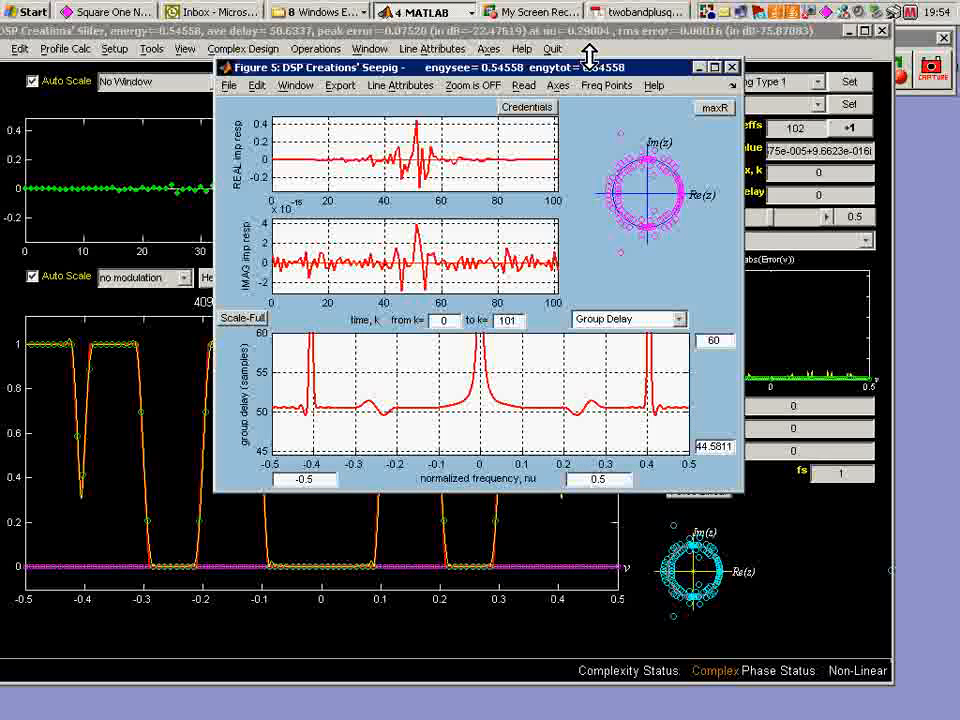
Step: Close the Seepig window and uncover the Target Profile Calculator behind the Slifer window
{"action": "left_click_drag", "start_coordinate": [593, 83], "coordinate": [567, 183]}
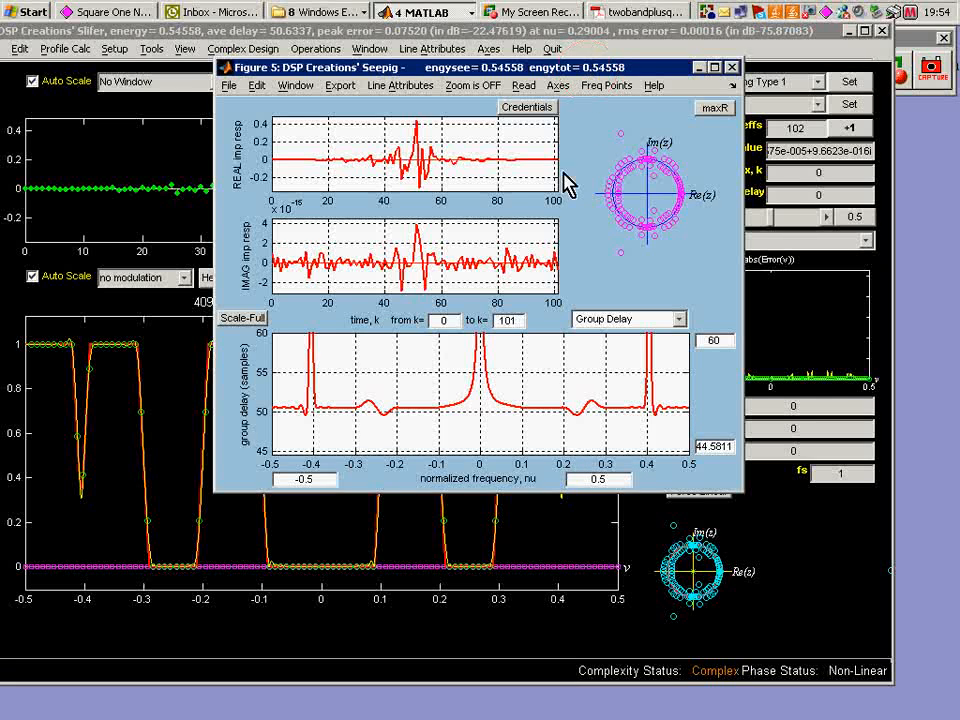
{"action": "left_click", "coordinate": [706, 169]}
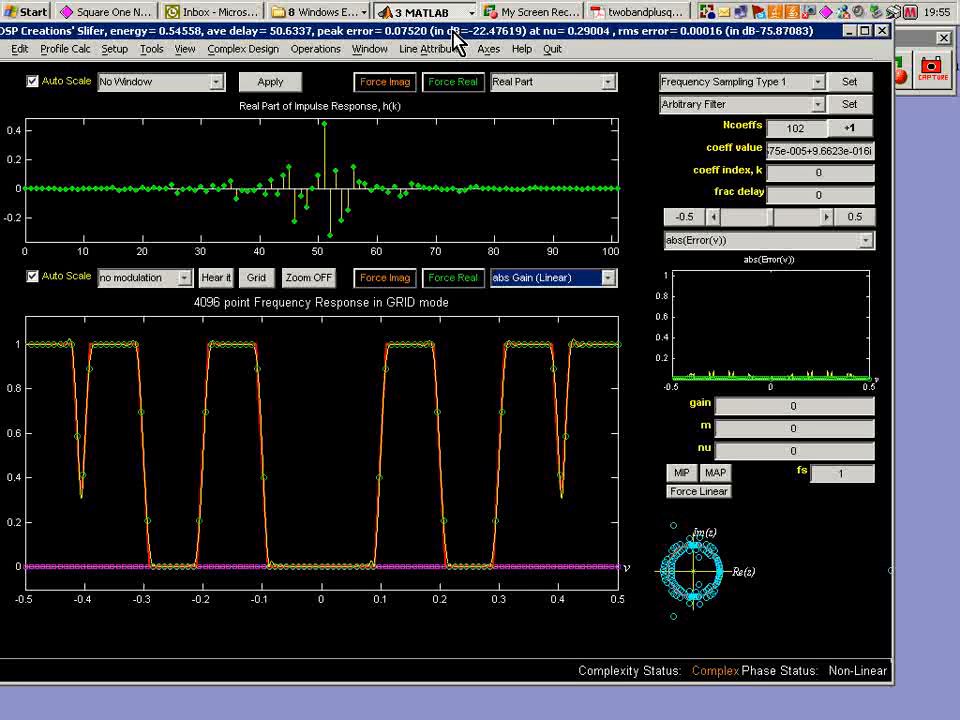
{"action": "left_click_drag", "start_coordinate": [362, 34], "coordinate": [230, 54]}
{"action": "left_click_drag", "start_coordinate": [734, 80], "coordinate": [715, 57]}
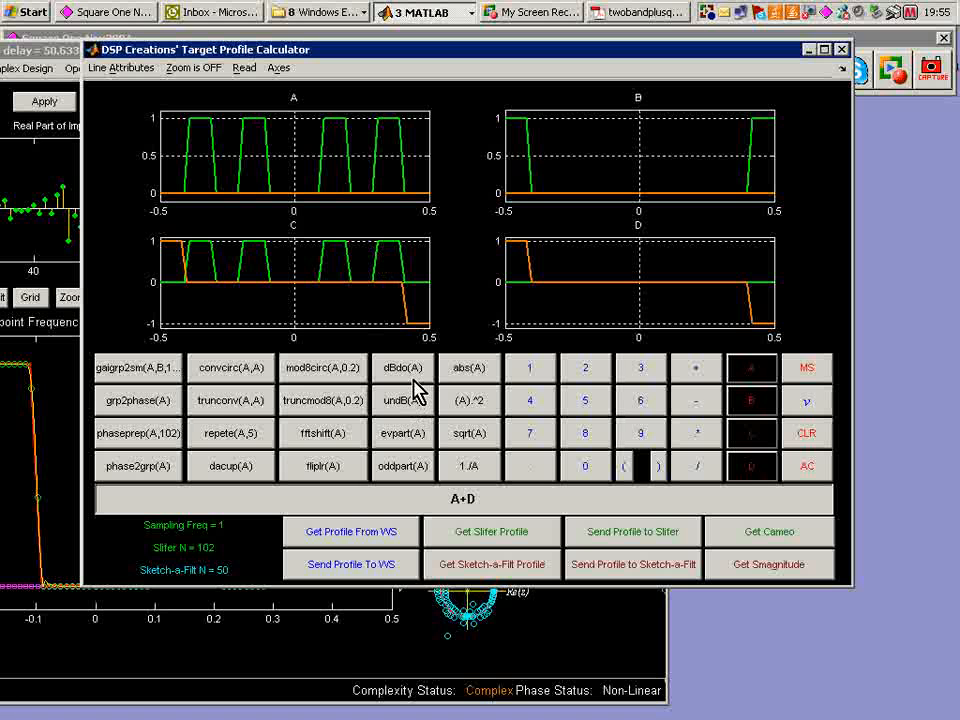
Step: Clear the calculator's expression, enter dacup(C) and store the result in profile B
{"action": "left_click", "coordinate": [812, 468]}
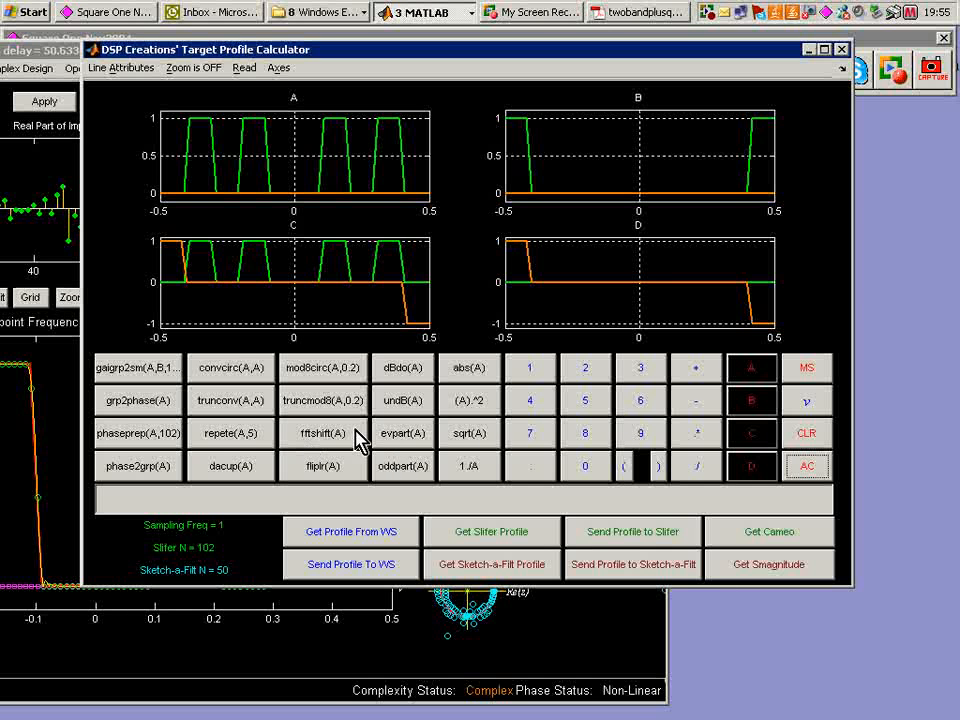
{"action": "left_click", "coordinate": [250, 476]}
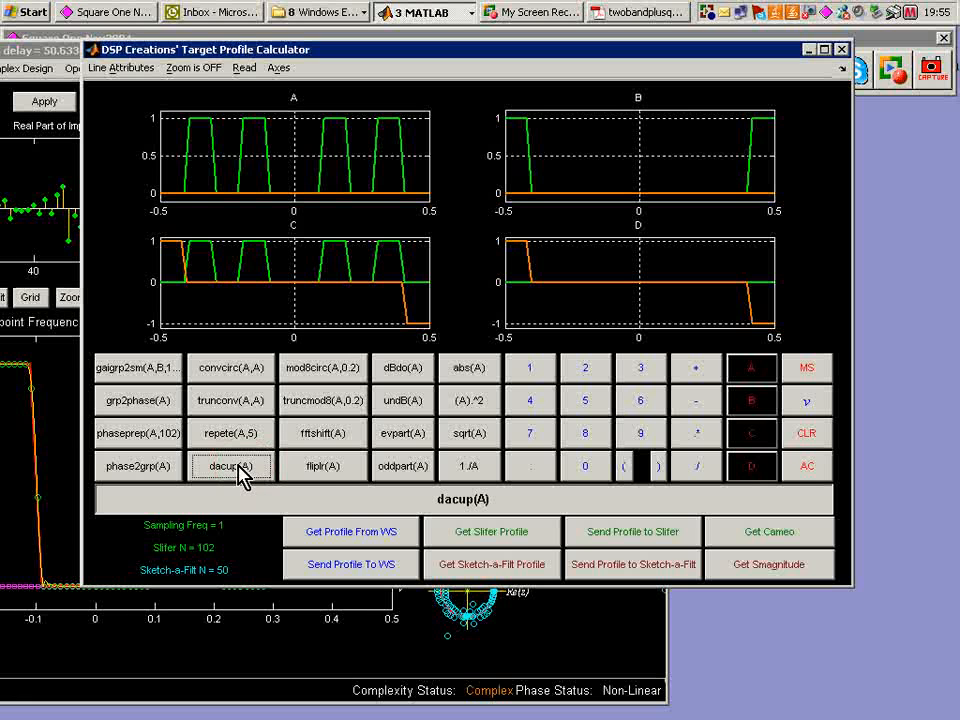
{"action": "left_click", "coordinate": [479, 499]}
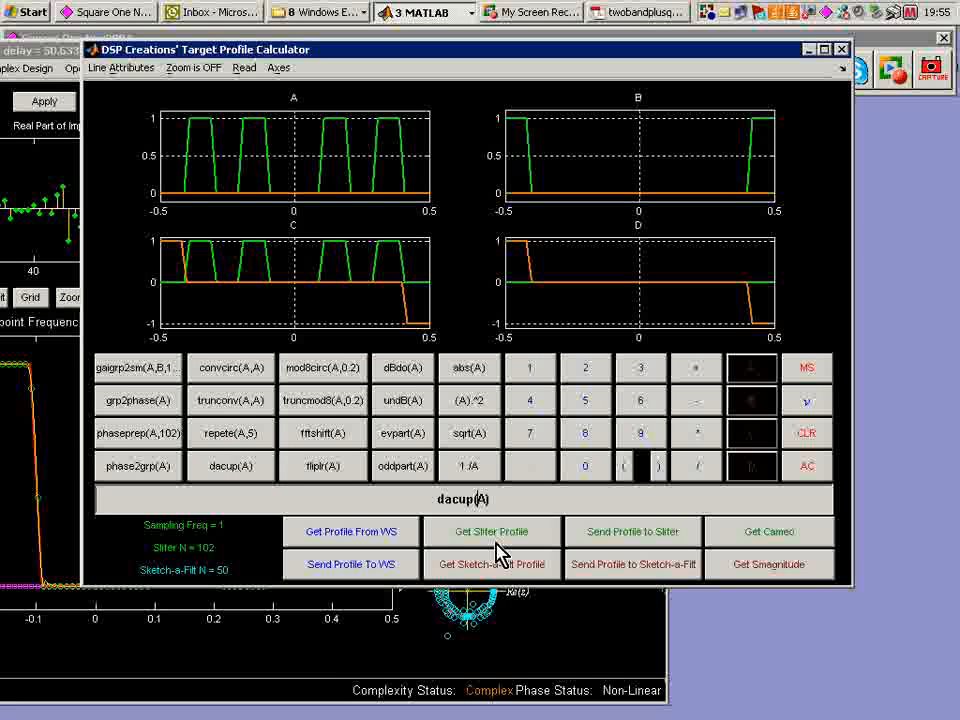
{"action": "key", "text": "BackSpace"}
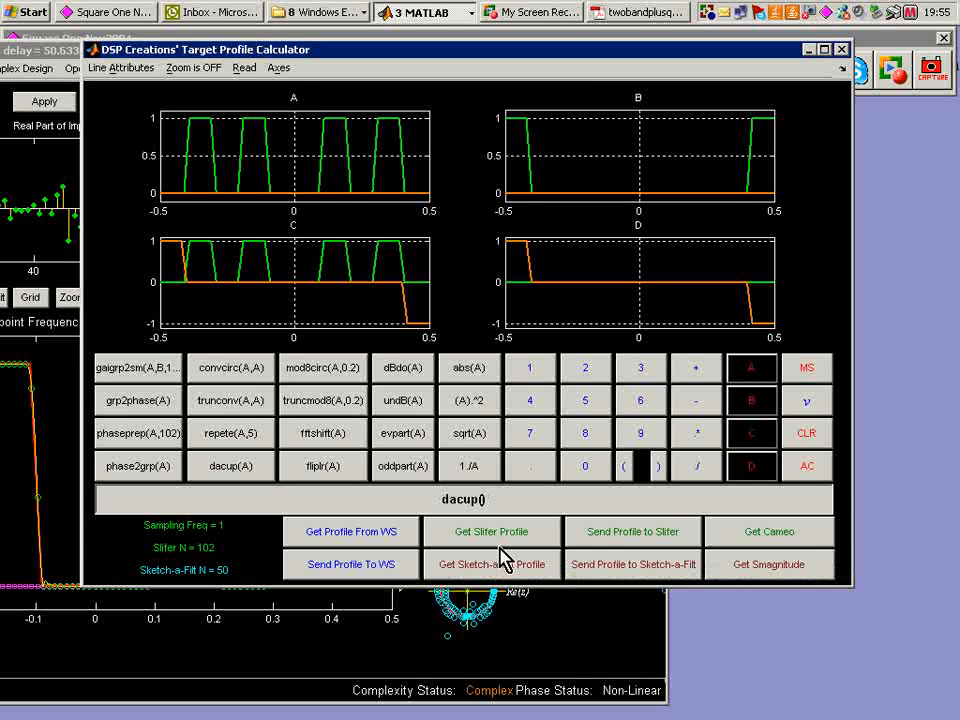
{"action": "type", "text": "C"}
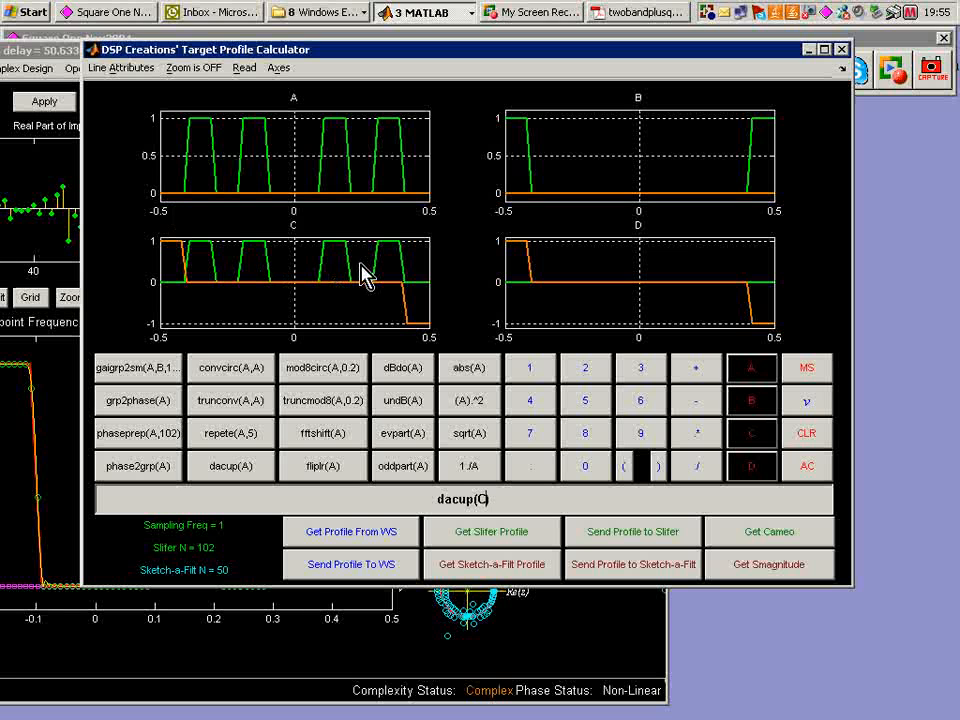
{"action": "left_click", "coordinate": [810, 369]}
{"action": "left_click", "coordinate": [751, 401]}
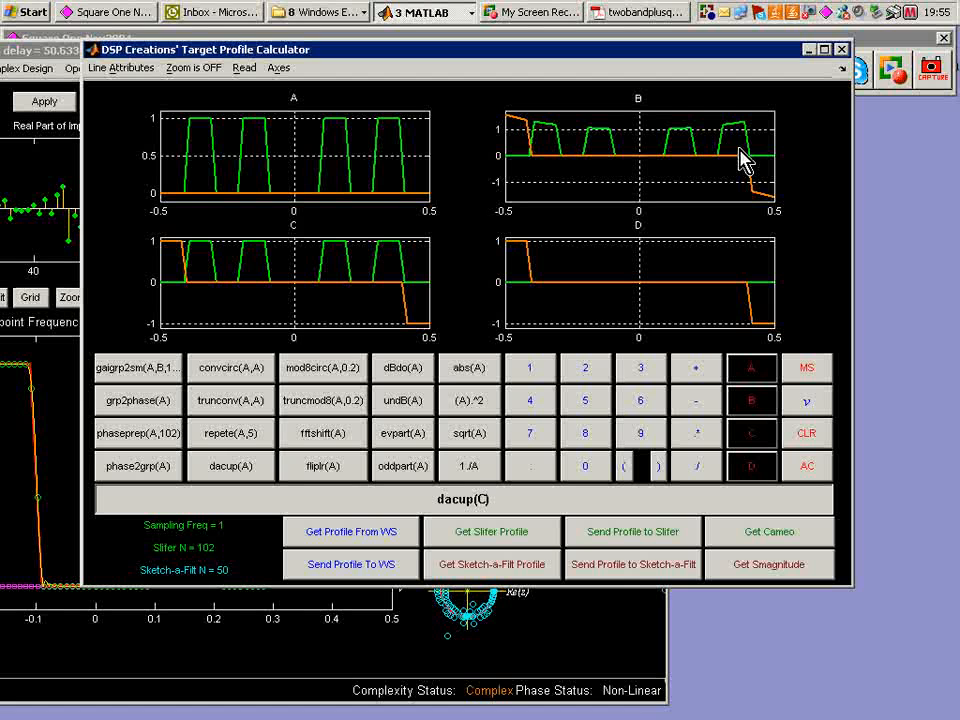
Step: Send profile B to Slifer as the filter target and reposition the Slifer window to show its response plots
{"action": "left_click", "coordinate": [633, 541]}
{"action": "left_click", "coordinate": [762, 412]}
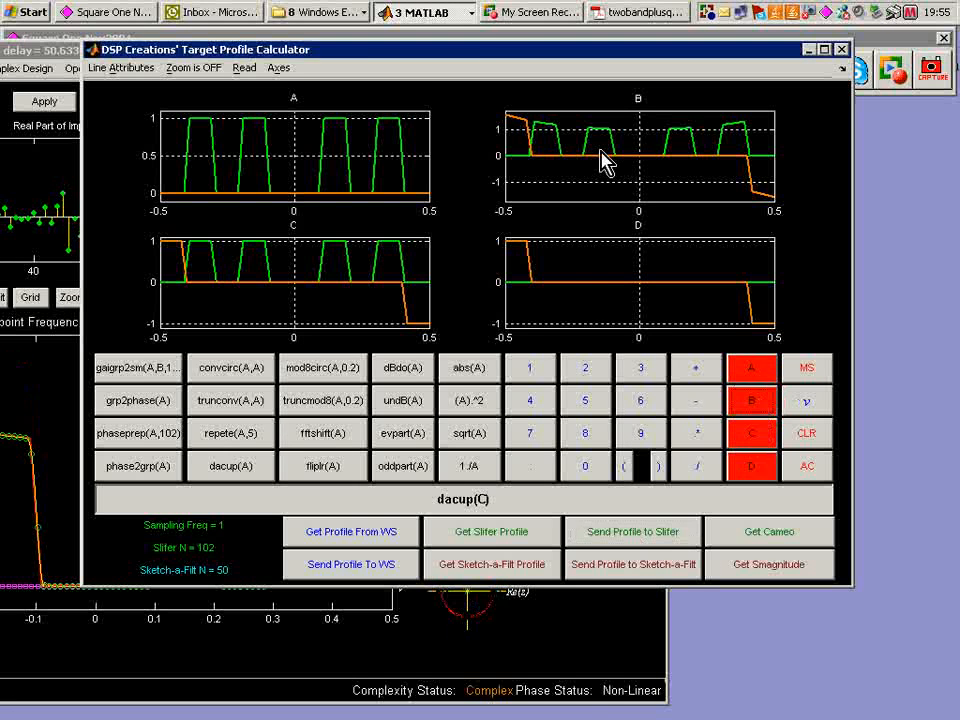
{"action": "left_click_drag", "start_coordinate": [545, 51], "coordinate": [878, 3]}
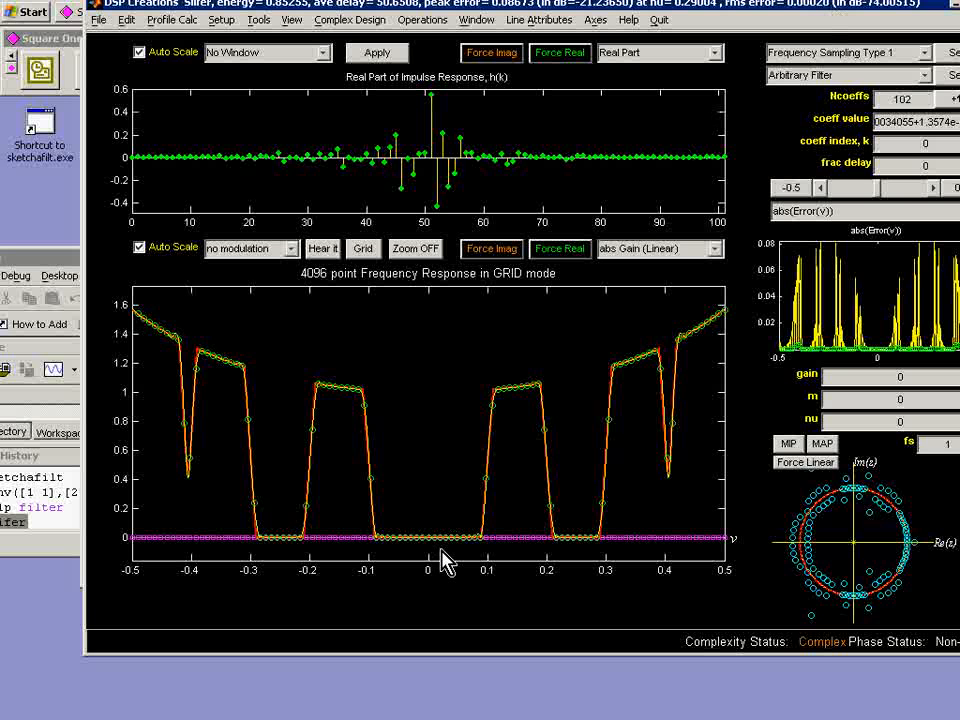
Step: Force the impulse response to be real in Slifer and limit the frequency response to the positive half range
{"action": "left_click", "coordinate": [567, 56]}
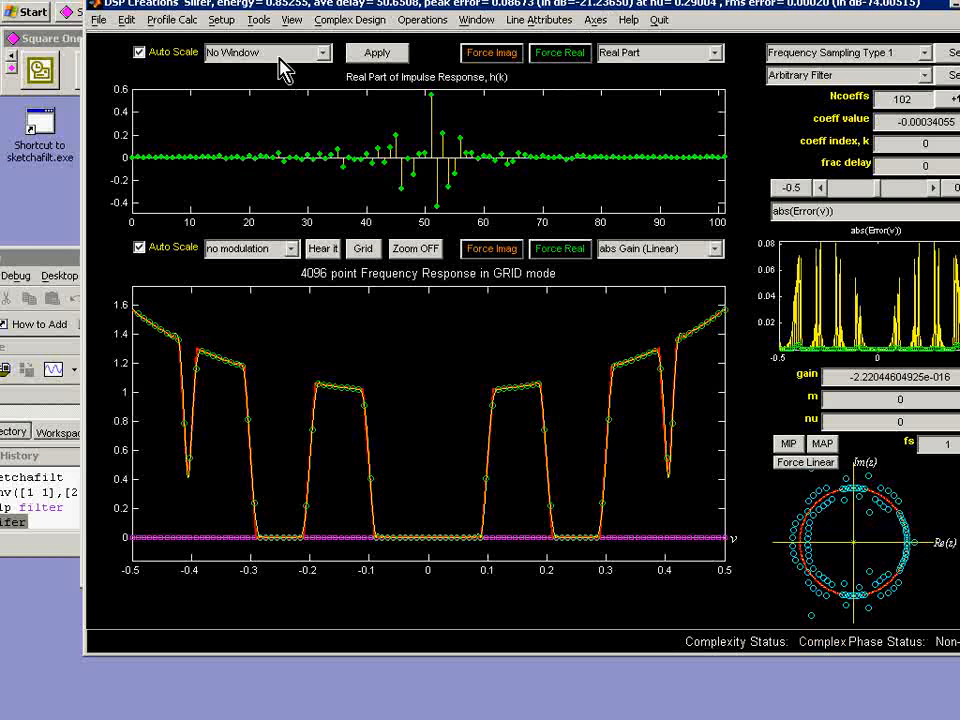
{"action": "left_click", "coordinate": [296, 20]}
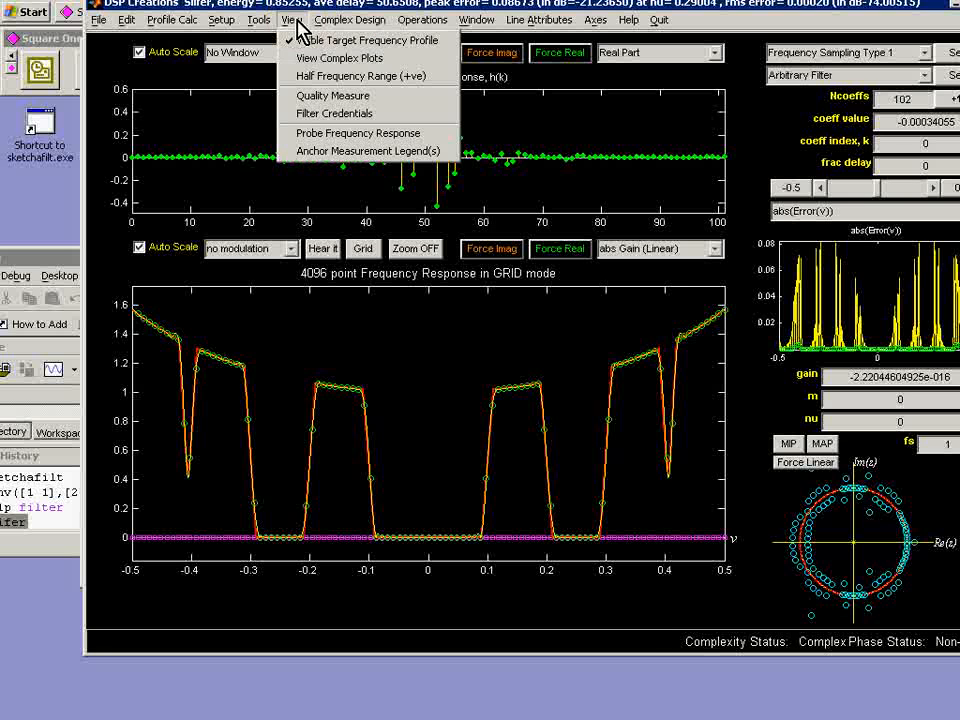
{"action": "left_click", "coordinate": [302, 73]}
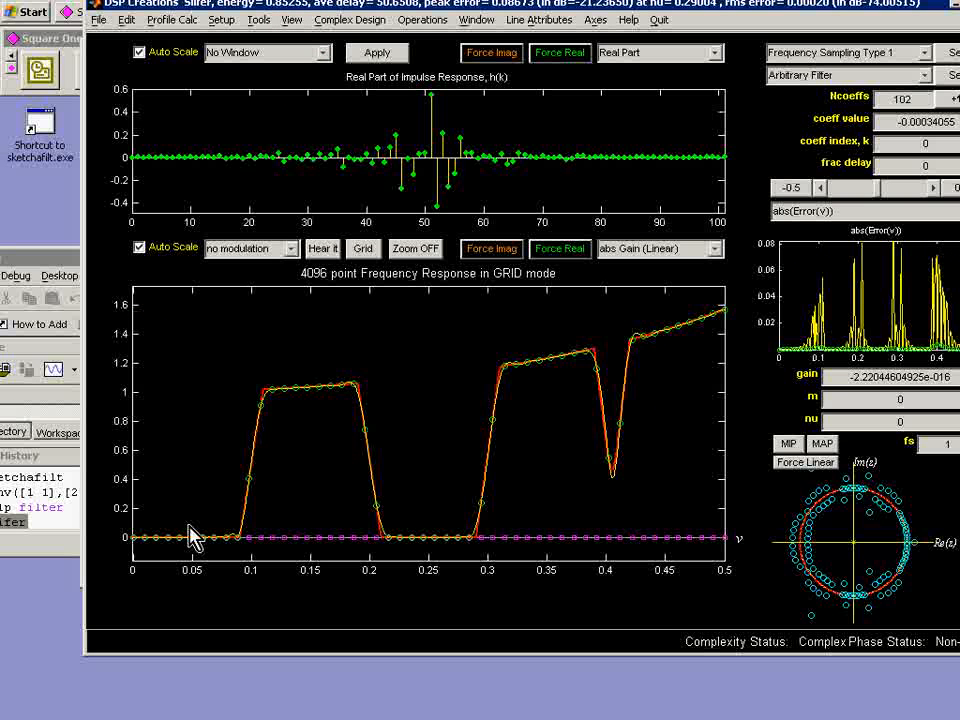